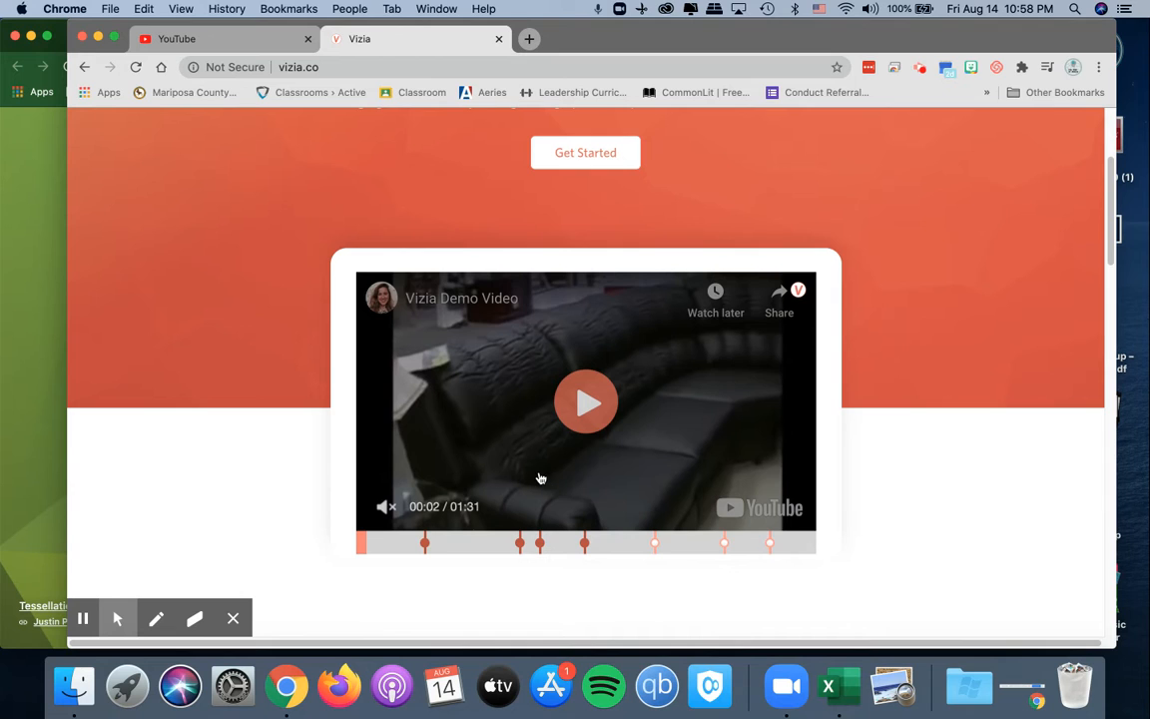
Play the Vizia demo video on the home page and jump to the first interaction marker on its timeline.
scroll(476, 457, up, 3)
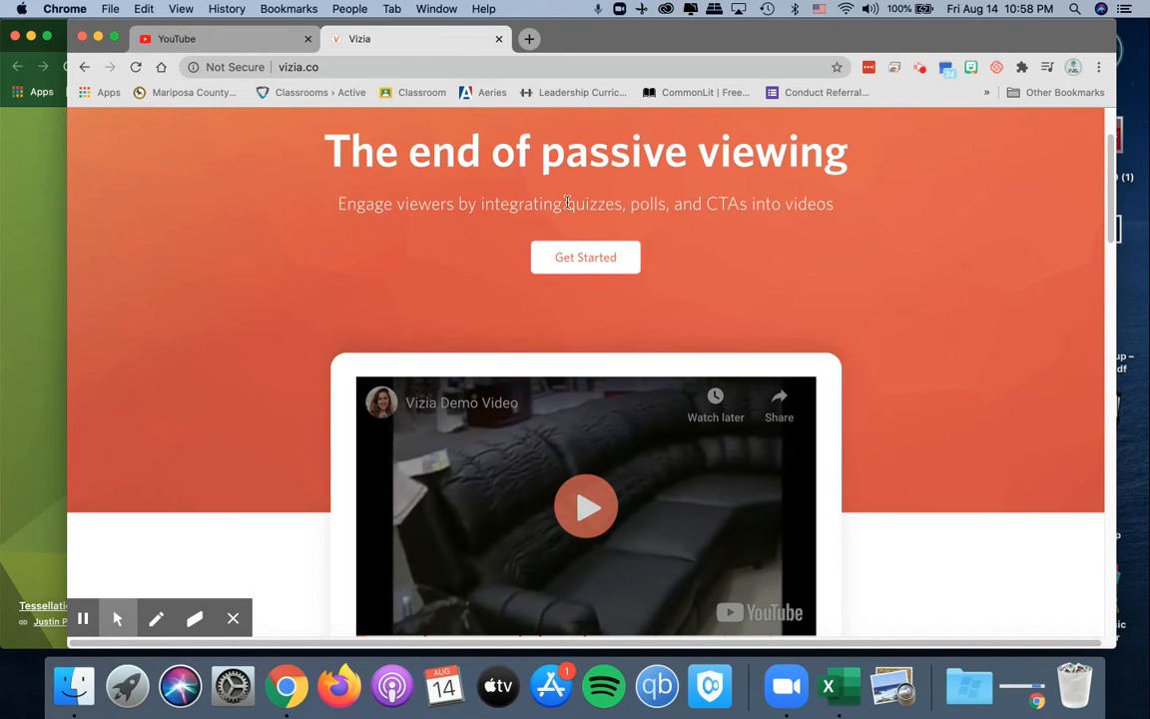
scroll(799, 289, down, 3)
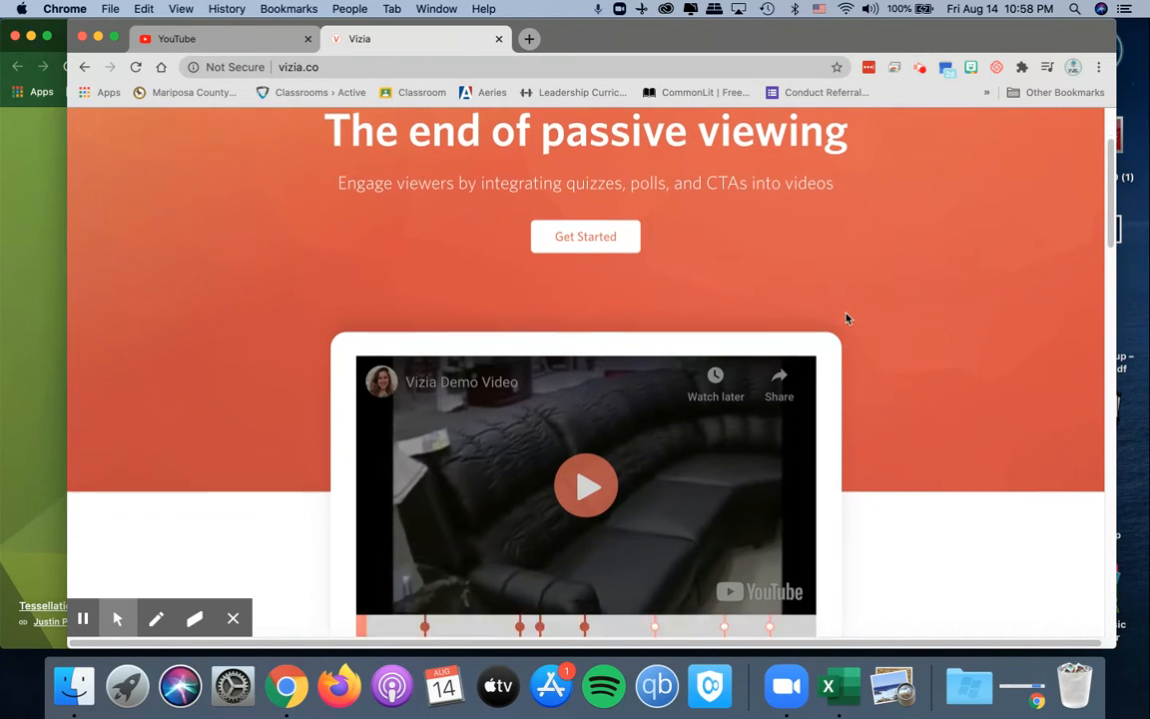
scroll(811, 302, down, 2)
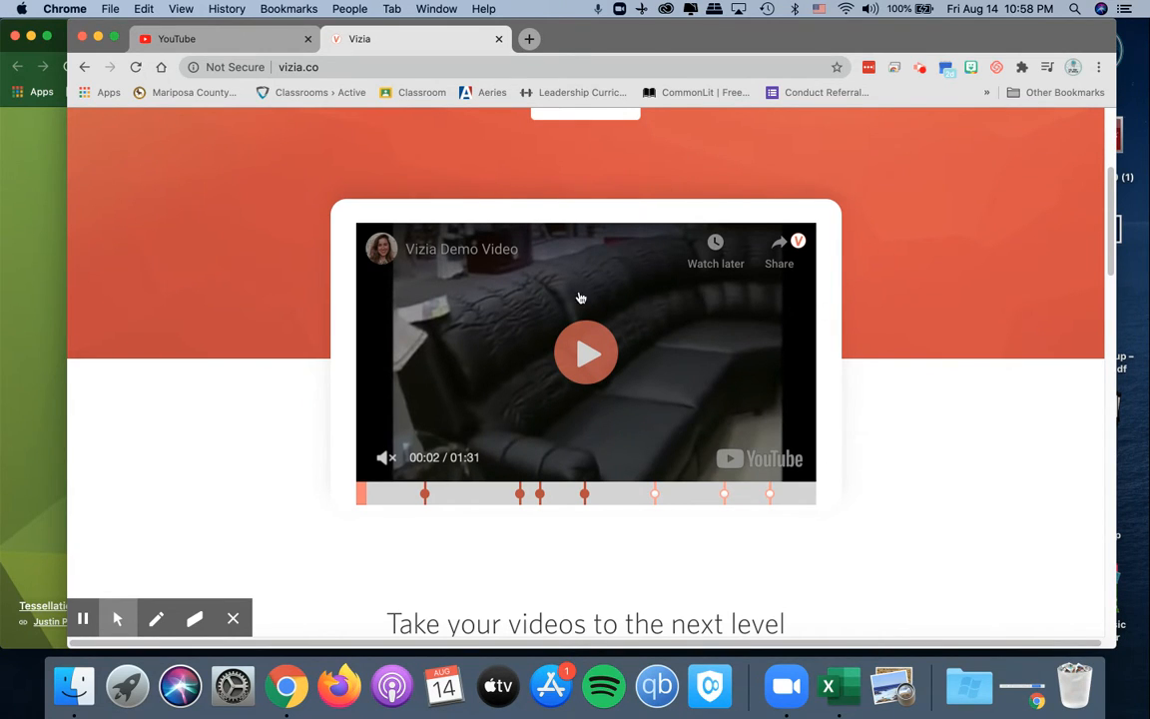
click(585, 354)
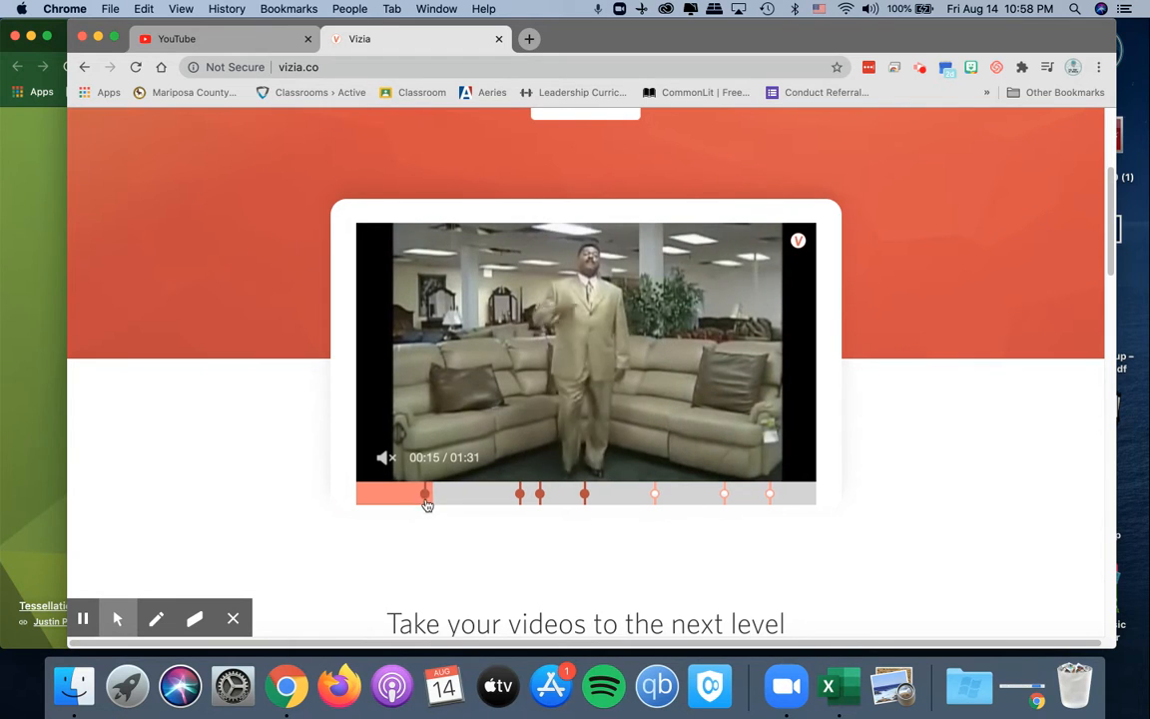
click(428, 496)
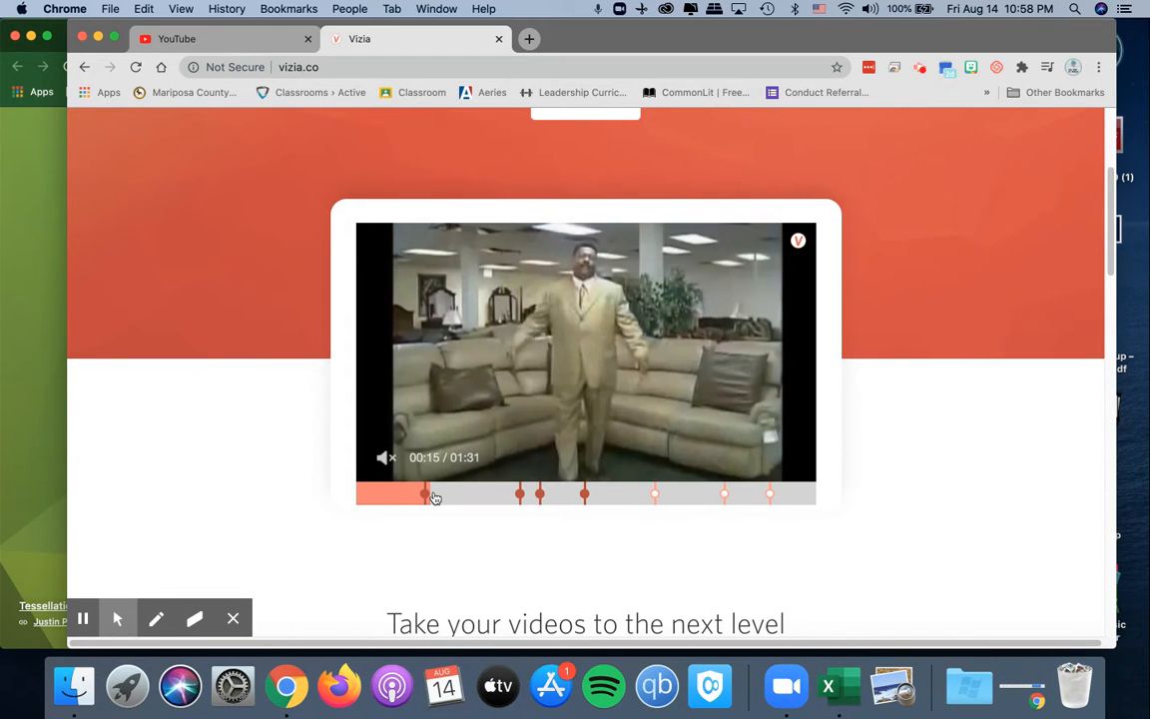
click(426, 499)
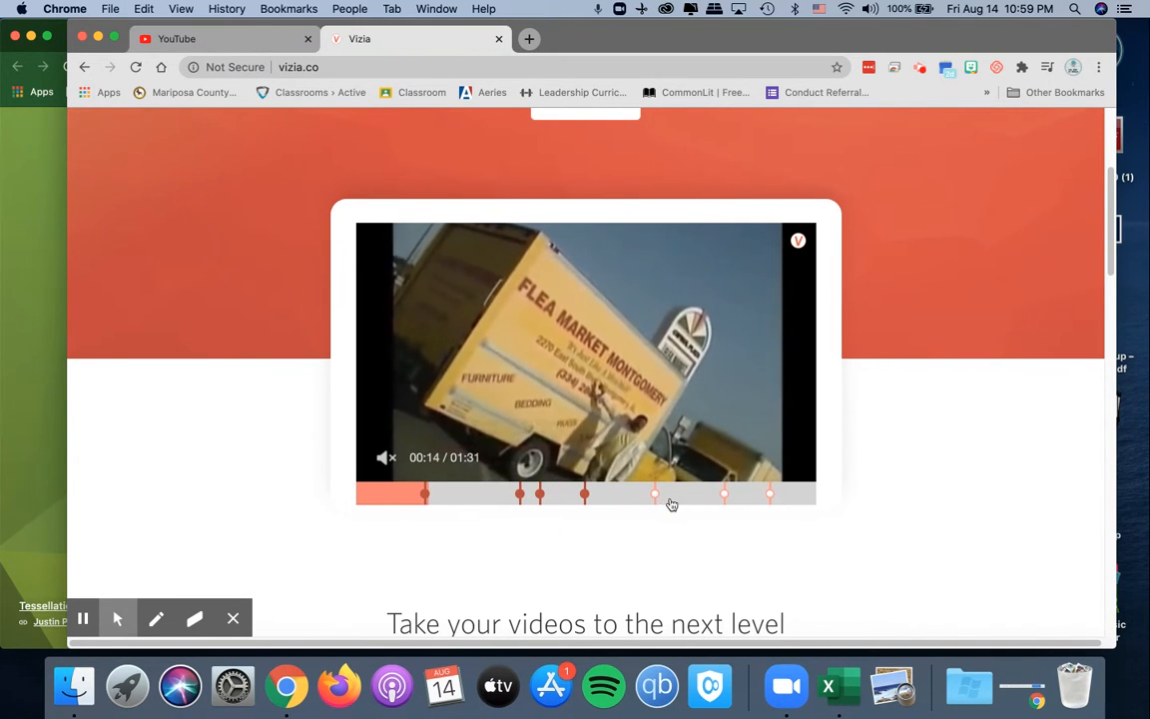
Step through the last three interaction markers of the demo video, skipping the baby and camera questions.
click(657, 495)
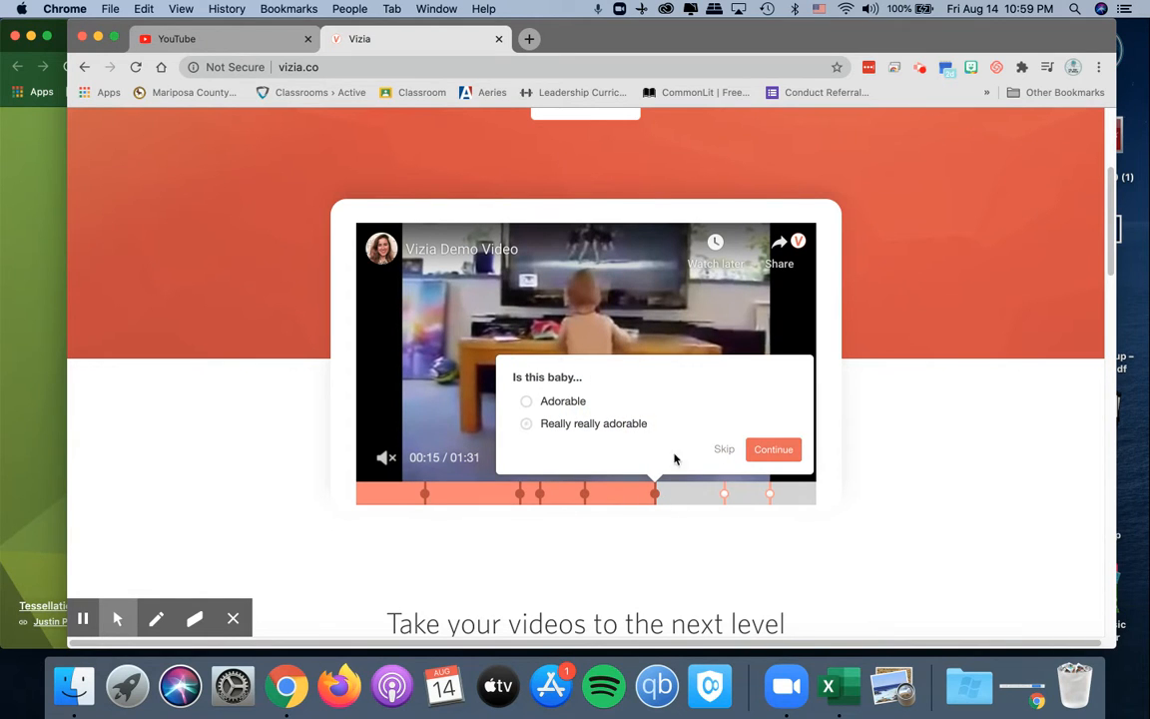
click(725, 449)
click(726, 495)
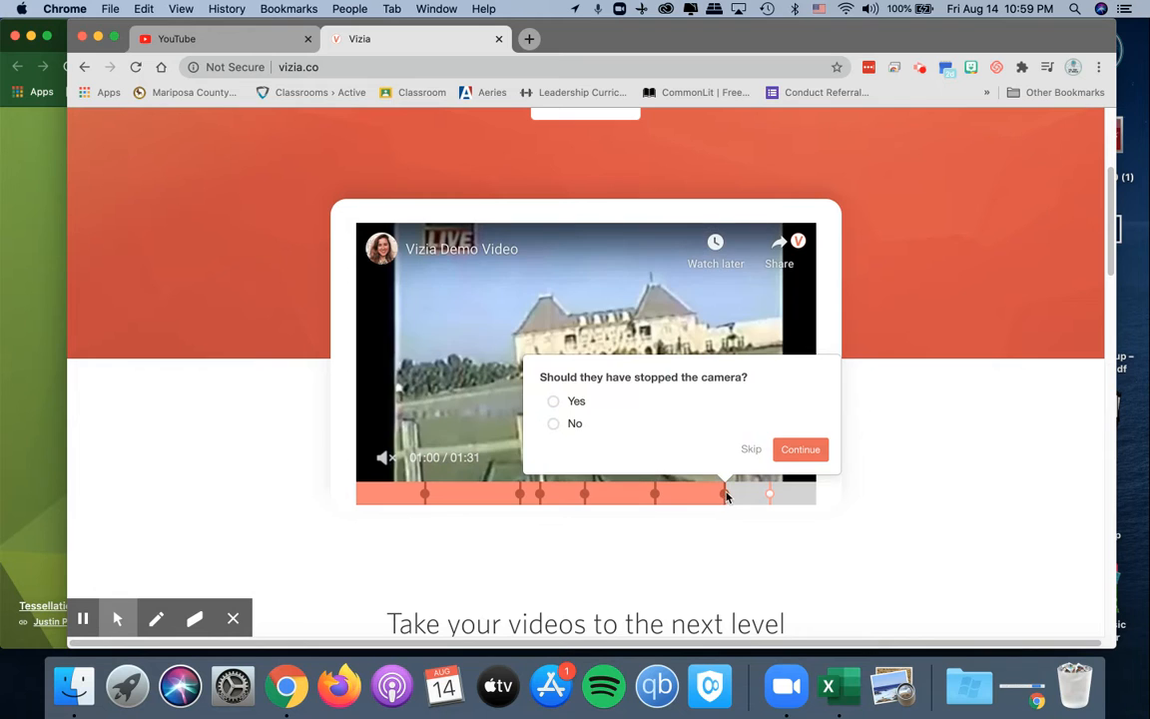
click(746, 449)
click(770, 493)
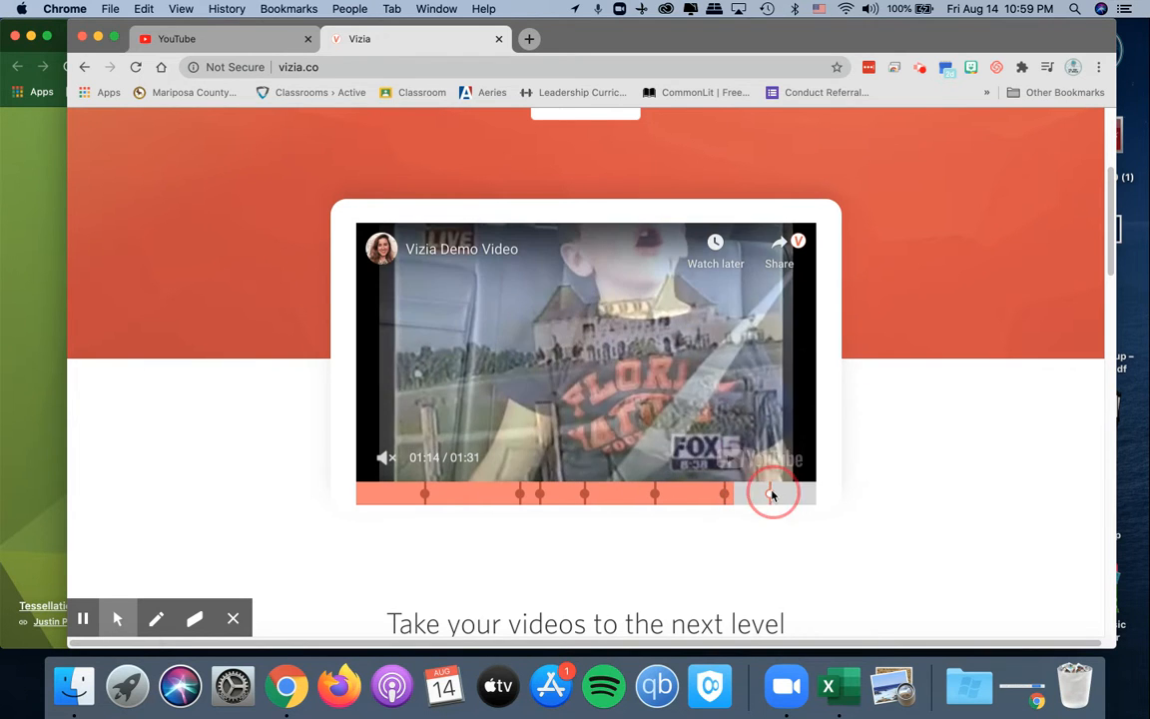
click(588, 399)
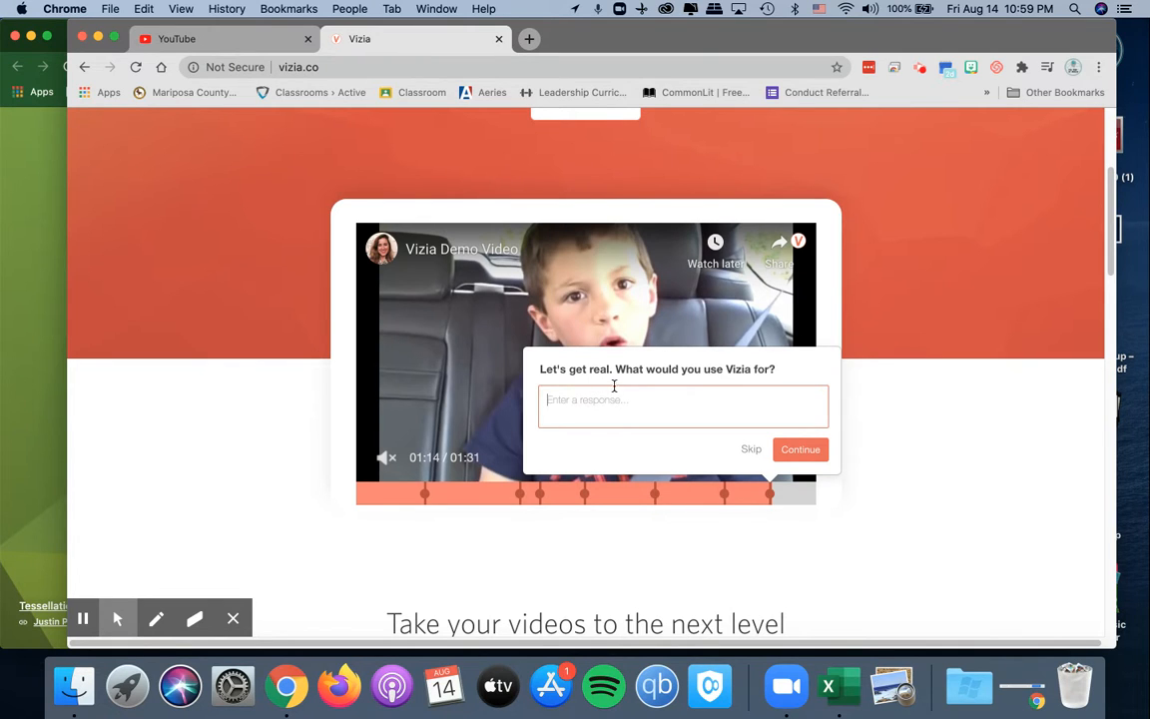
Get started with Vizia by signing up with a Google account.
scroll(672, 402, up, 5)
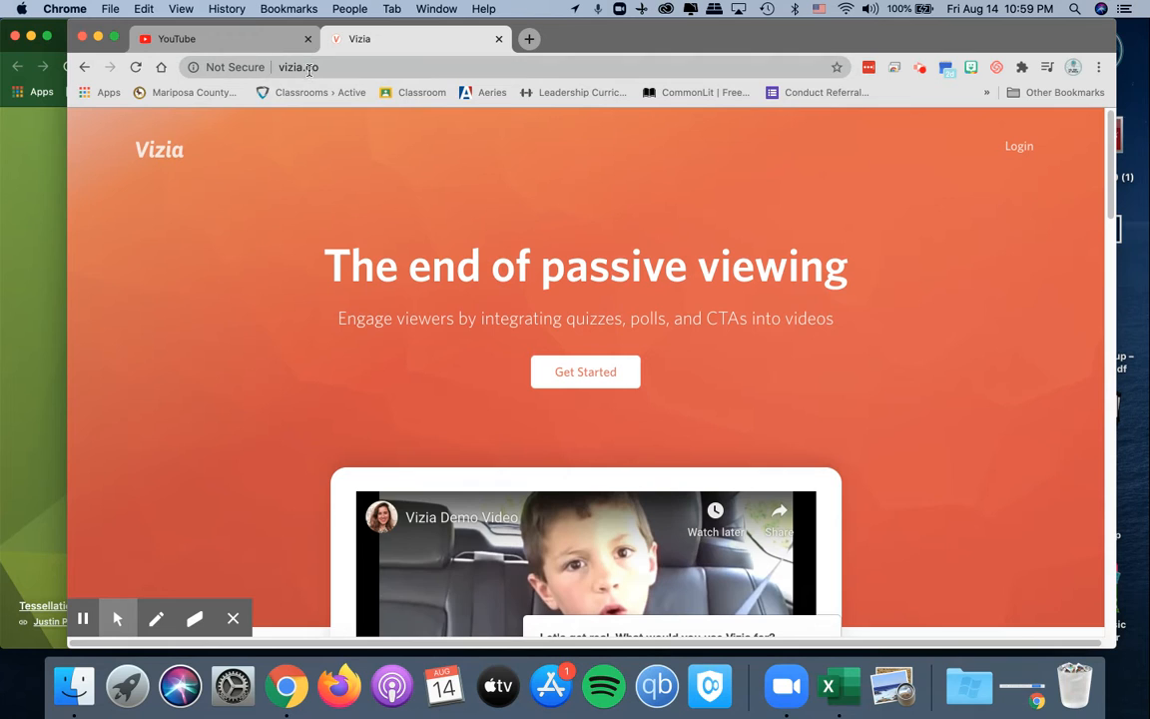
click(591, 373)
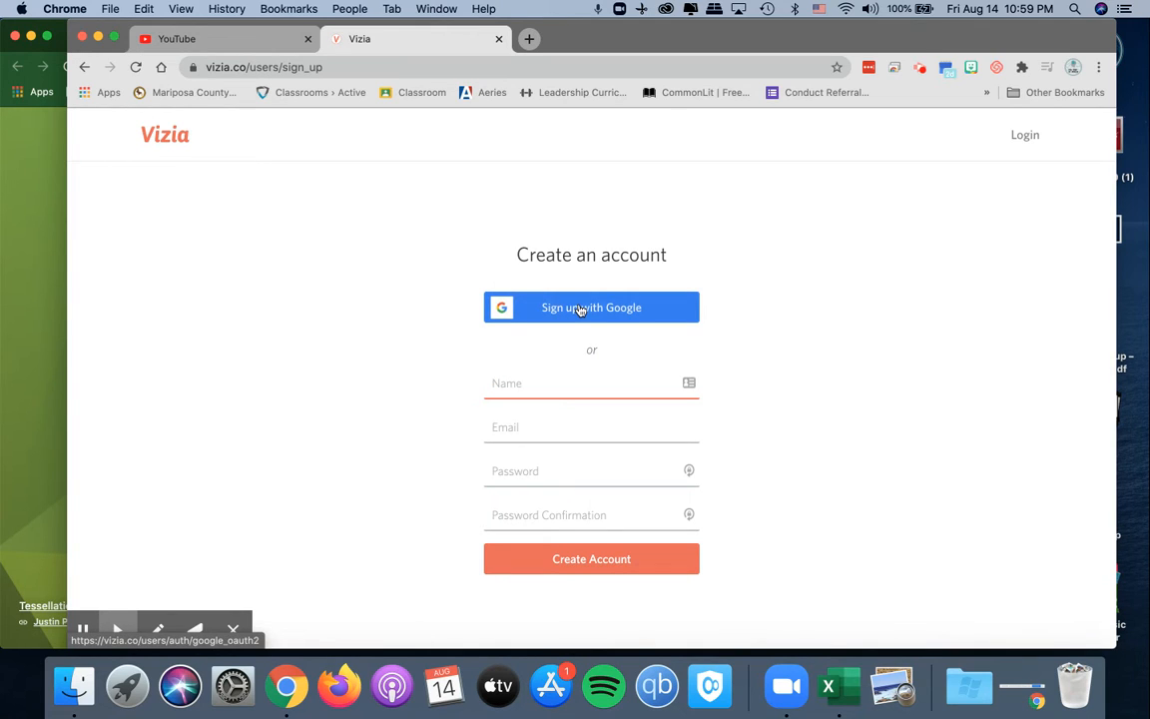
click(618, 310)
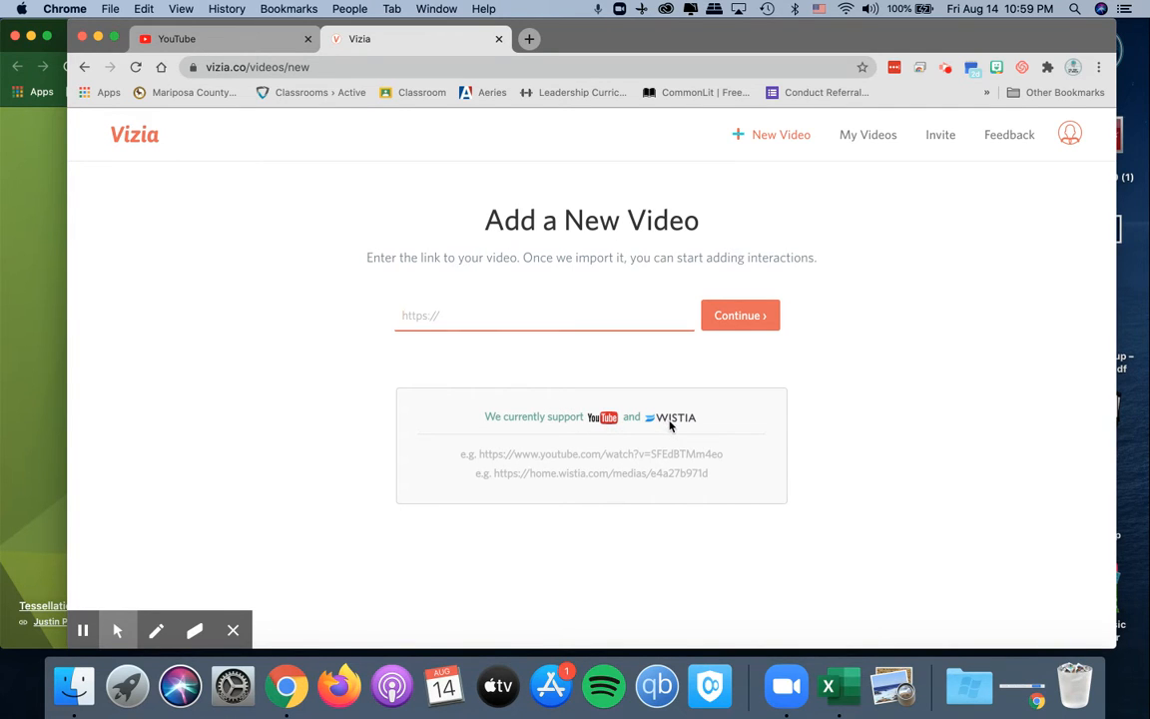
Switch to YouTube and copy the link address of the "MCHS Staff/Teacher Appreciation" video.
click(226, 38)
scroll(561, 374, down, 5)
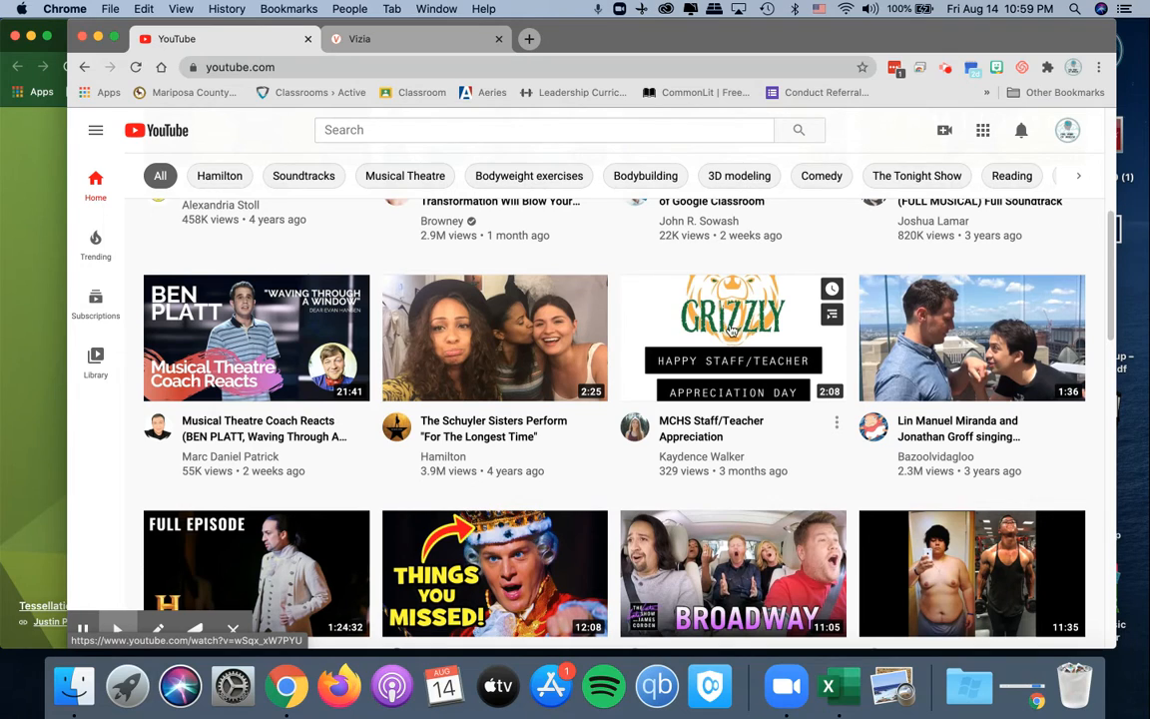
right_click(732, 315)
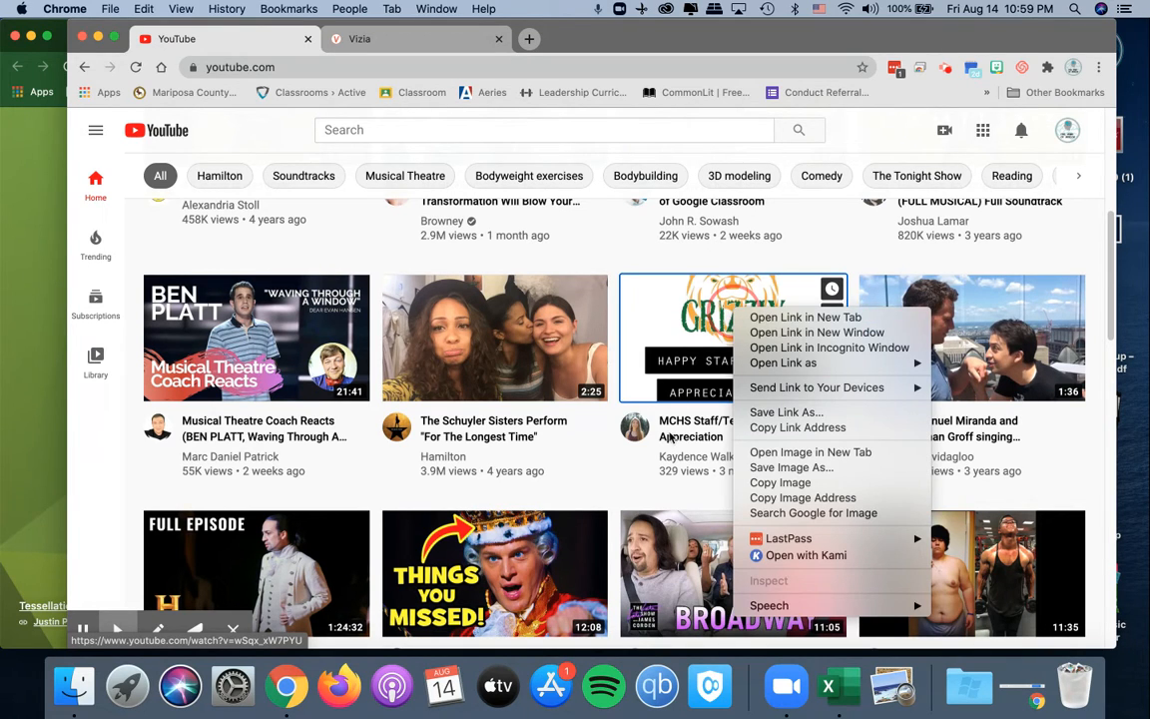
click(824, 429)
Switch back to Vizia and import the copied YouTube link as a new video.
click(410, 37)
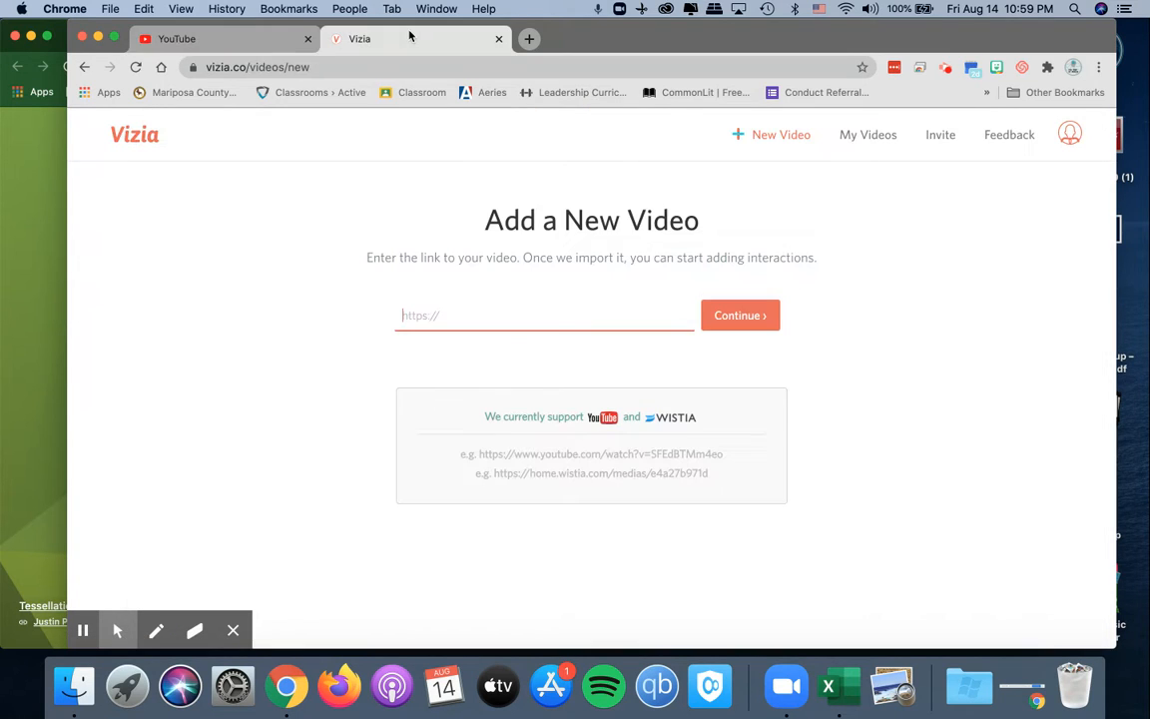
right_click(439, 311)
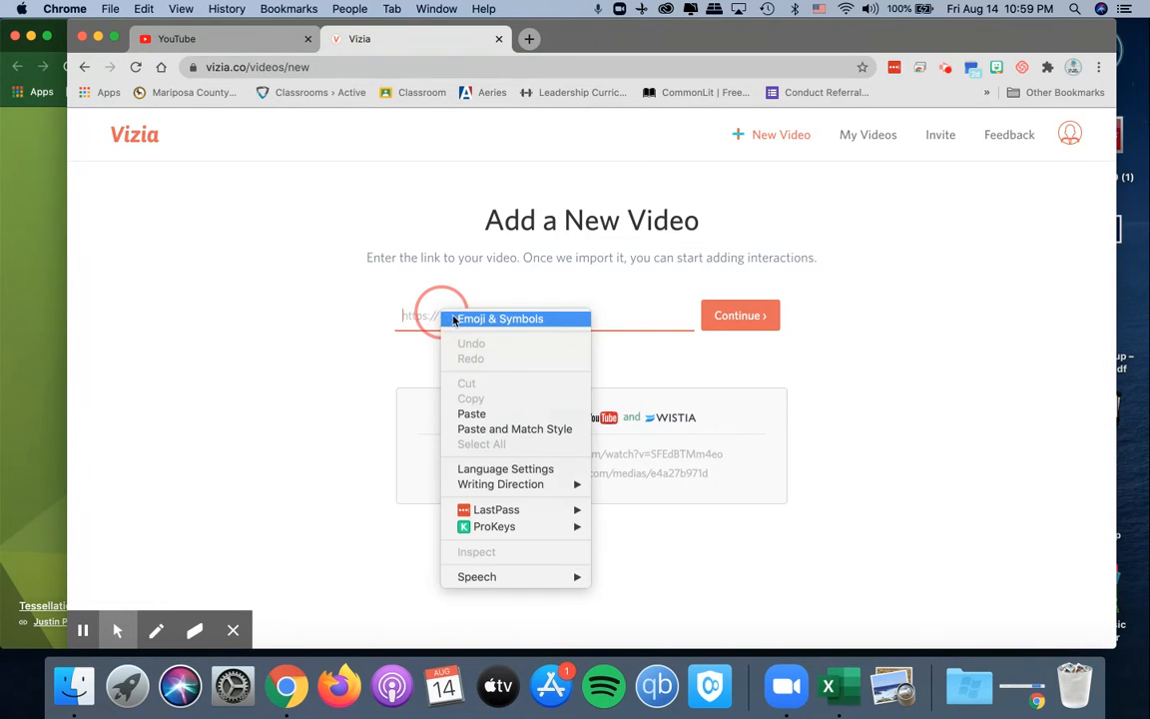
click(518, 411)
click(749, 317)
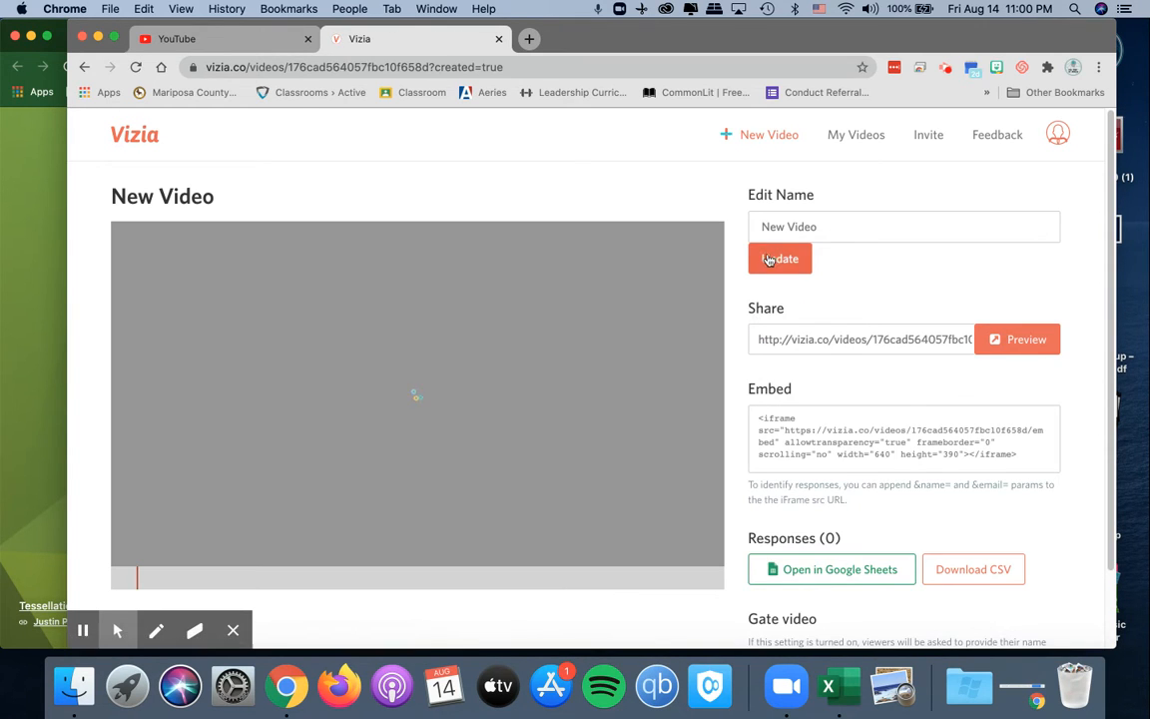
Rename the video as "Title of Quiz Video", save the name and copy the video's embed code.
scroll(738, 253, down, 1)
scroll(738, 253, down, 1)
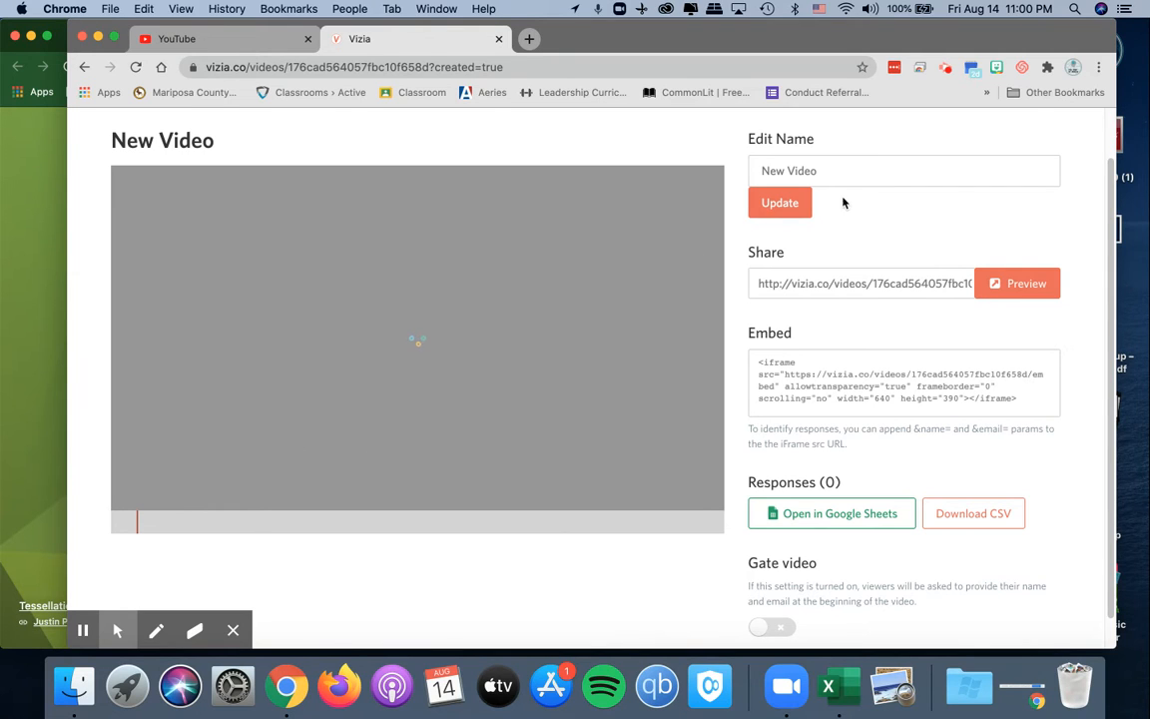
drag(817, 164, 740, 169)
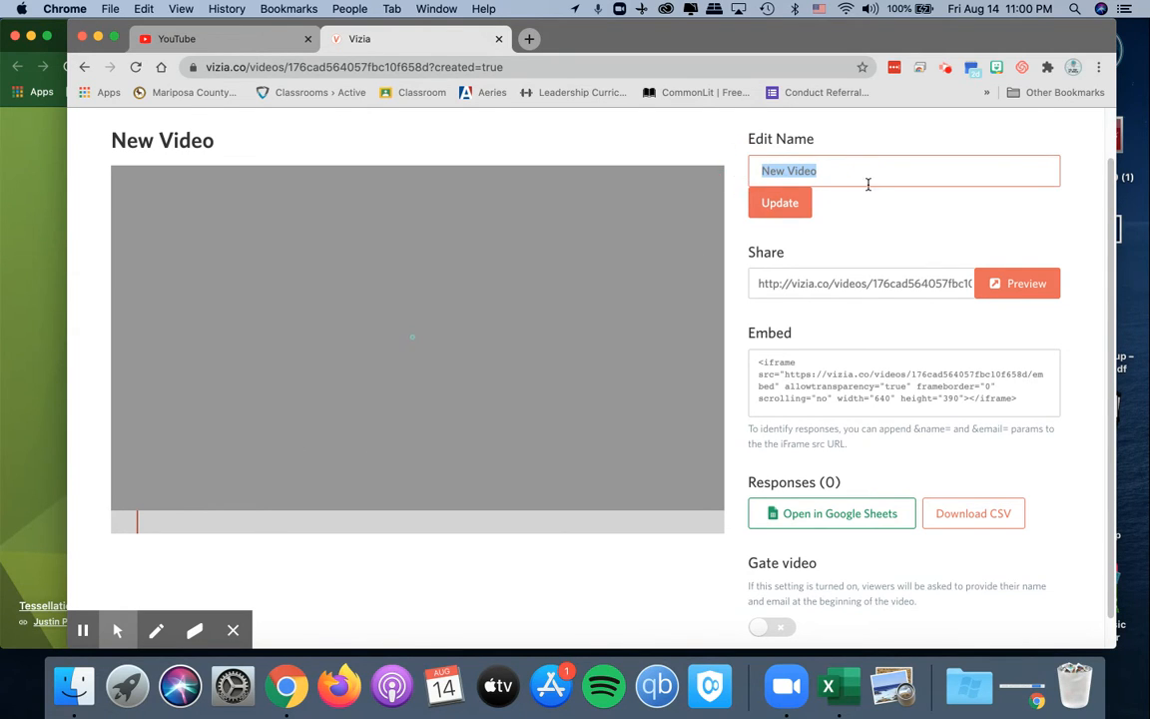
text(Title of Quiz Video)
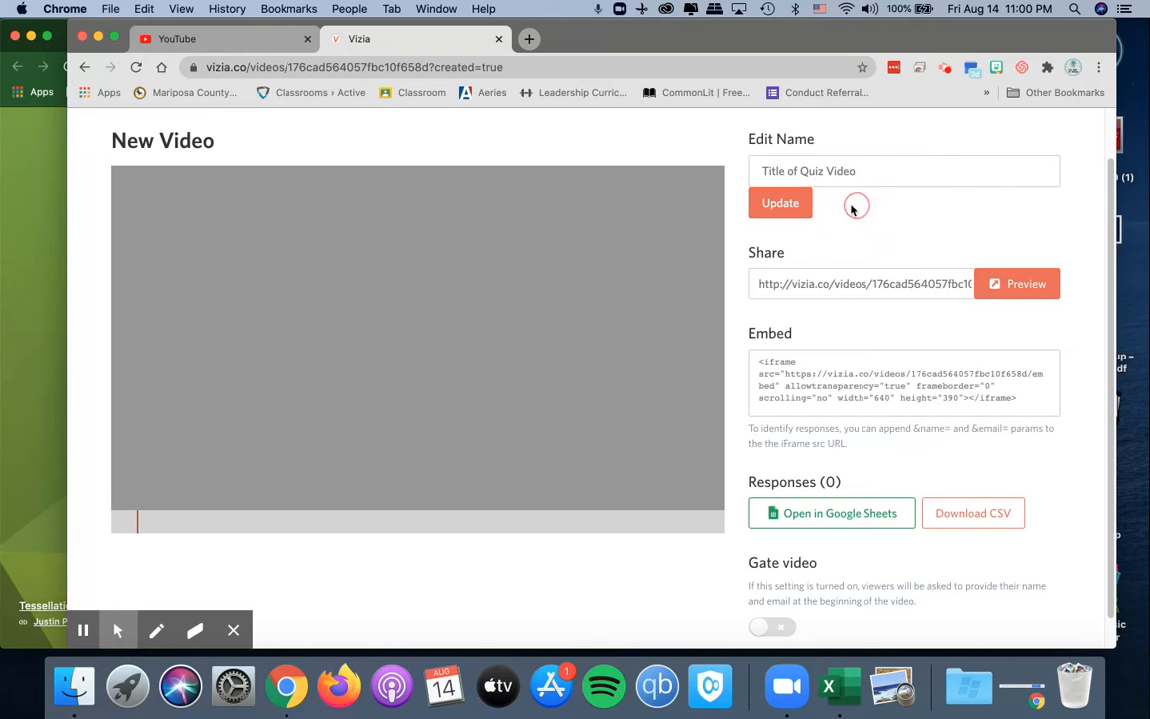
click(782, 202)
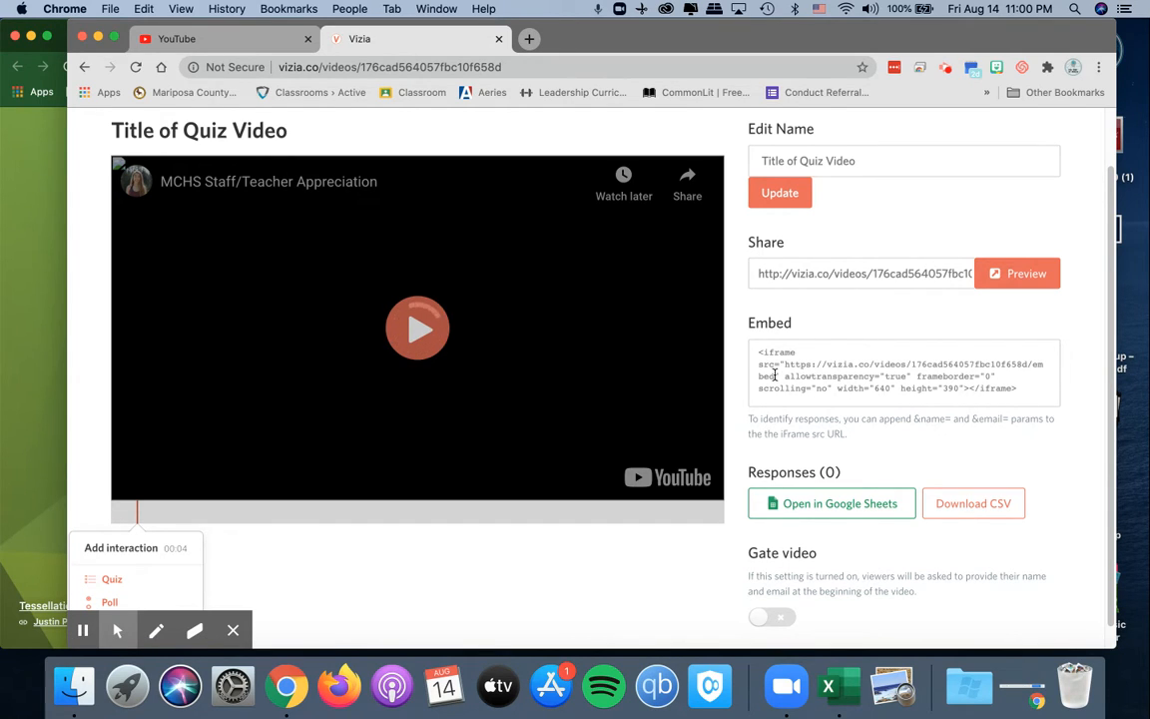
drag(1023, 382, 747, 347)
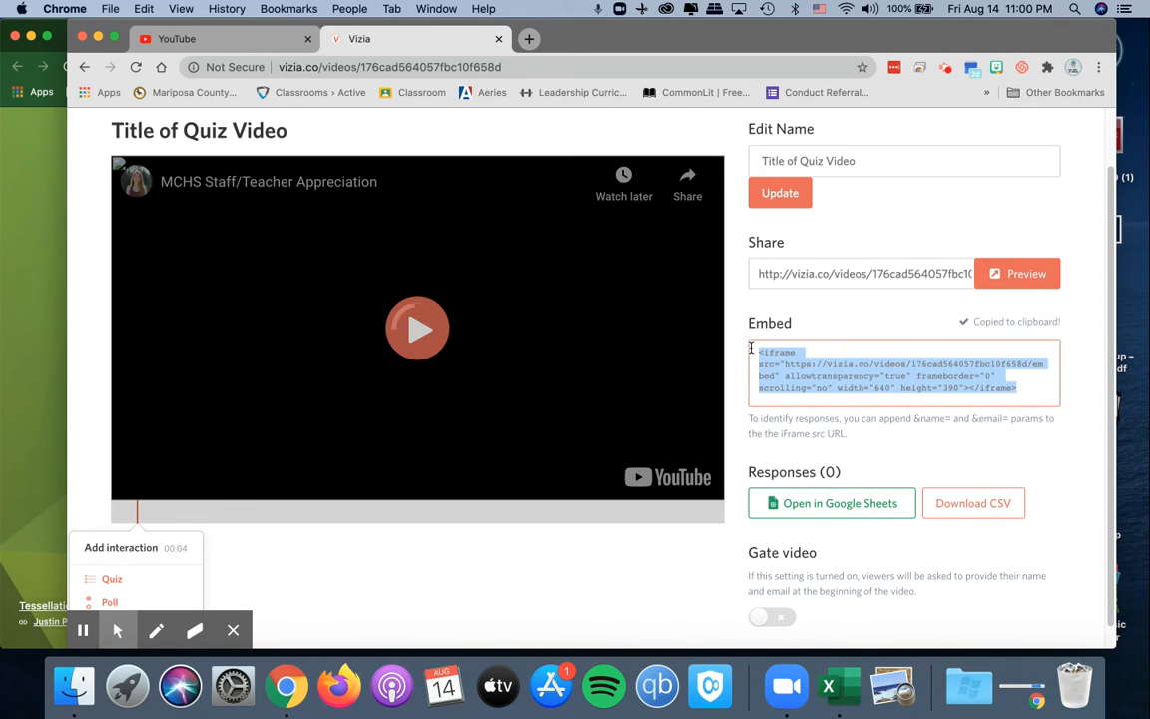
Play the imported video and add a poll at 00:38 asking "A or B?" with the choices A and B.
scroll(749, 349, down, 1)
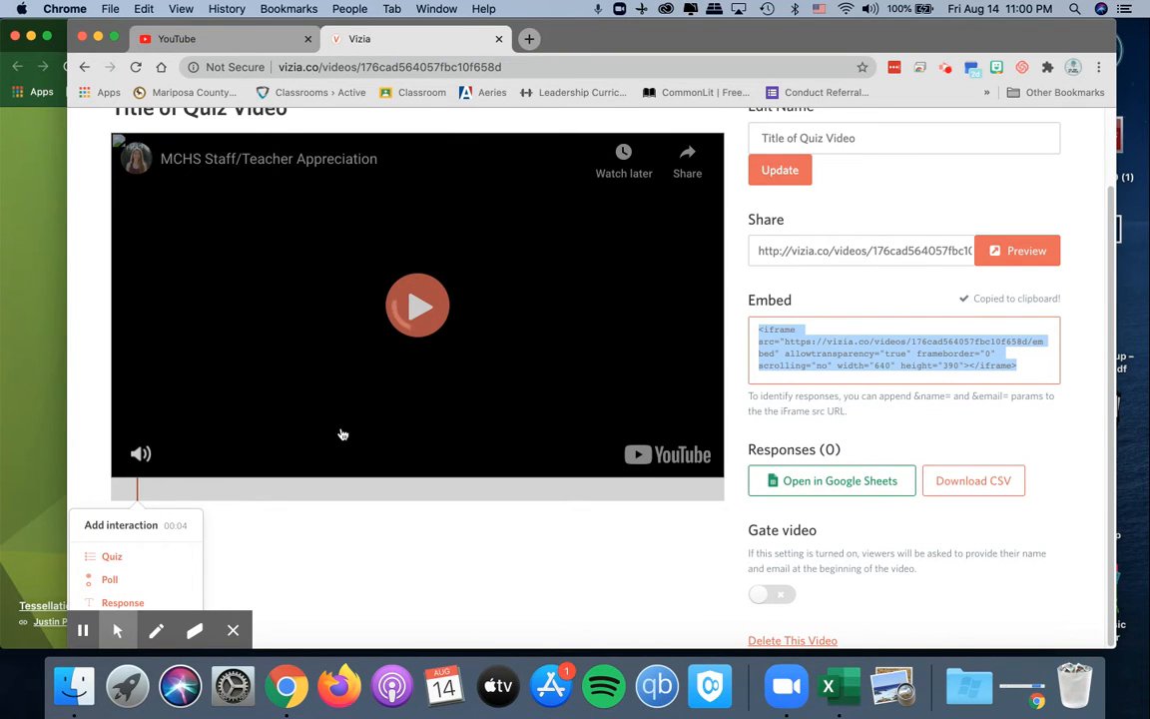
click(423, 327)
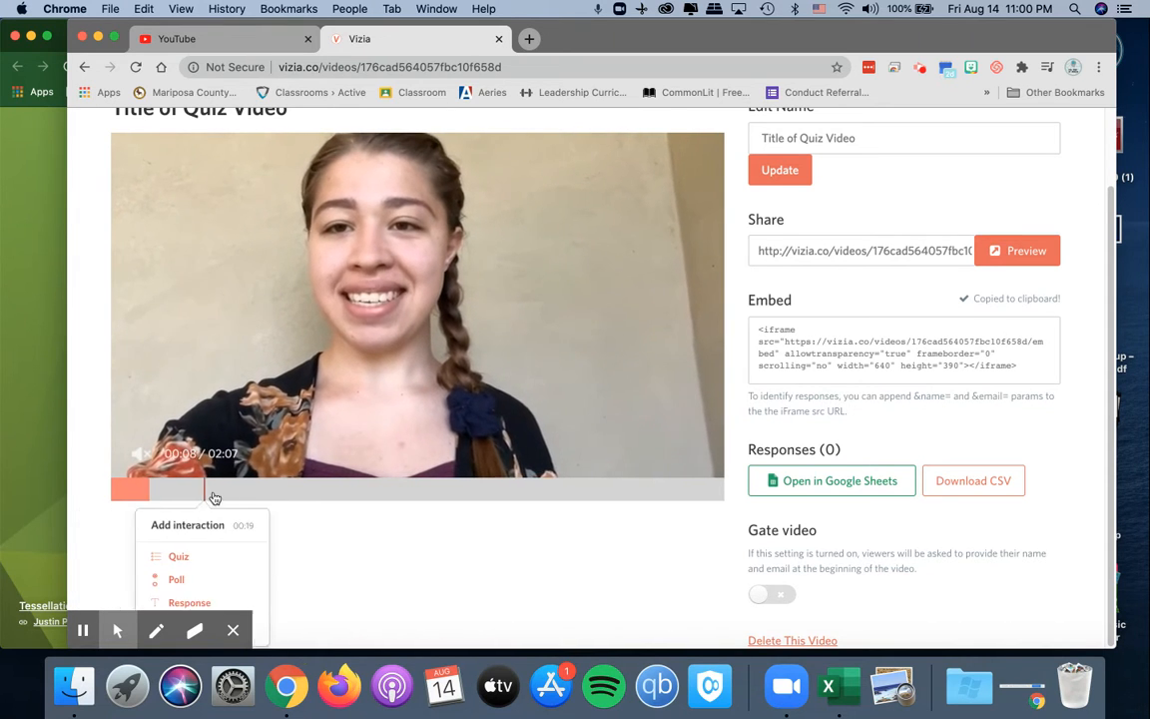
click(304, 497)
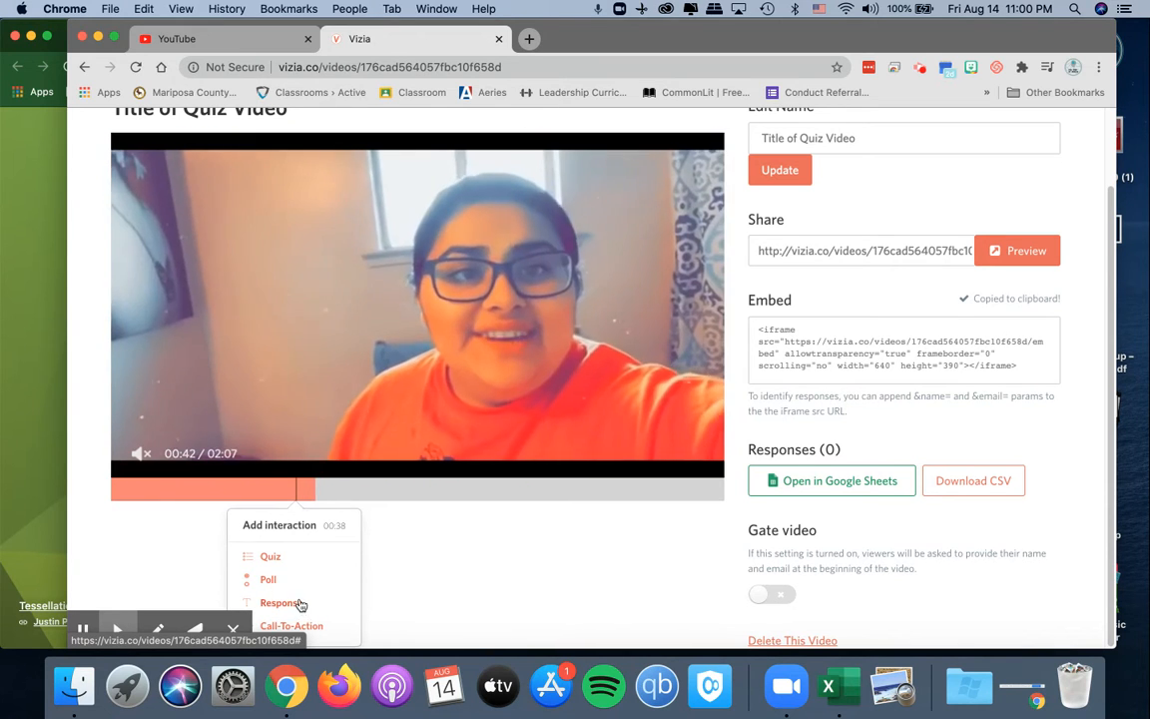
click(265, 578)
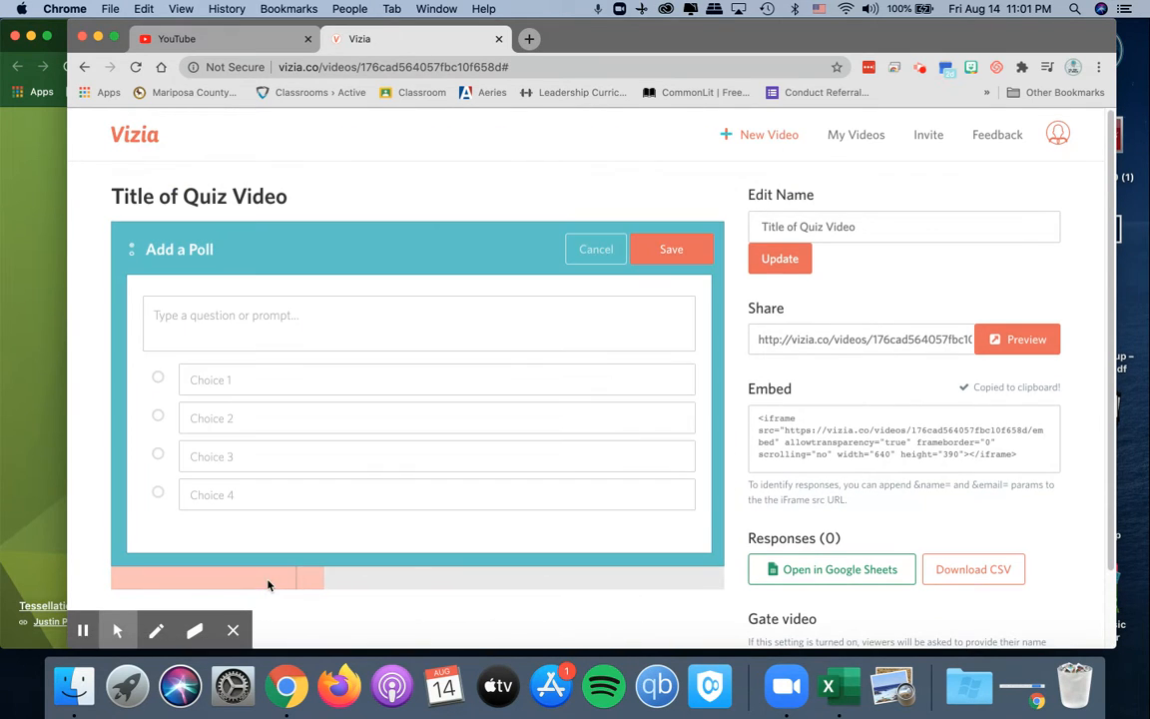
click(243, 310)
text(A or B?)
key(Tab)
text(A)
key(Tab)
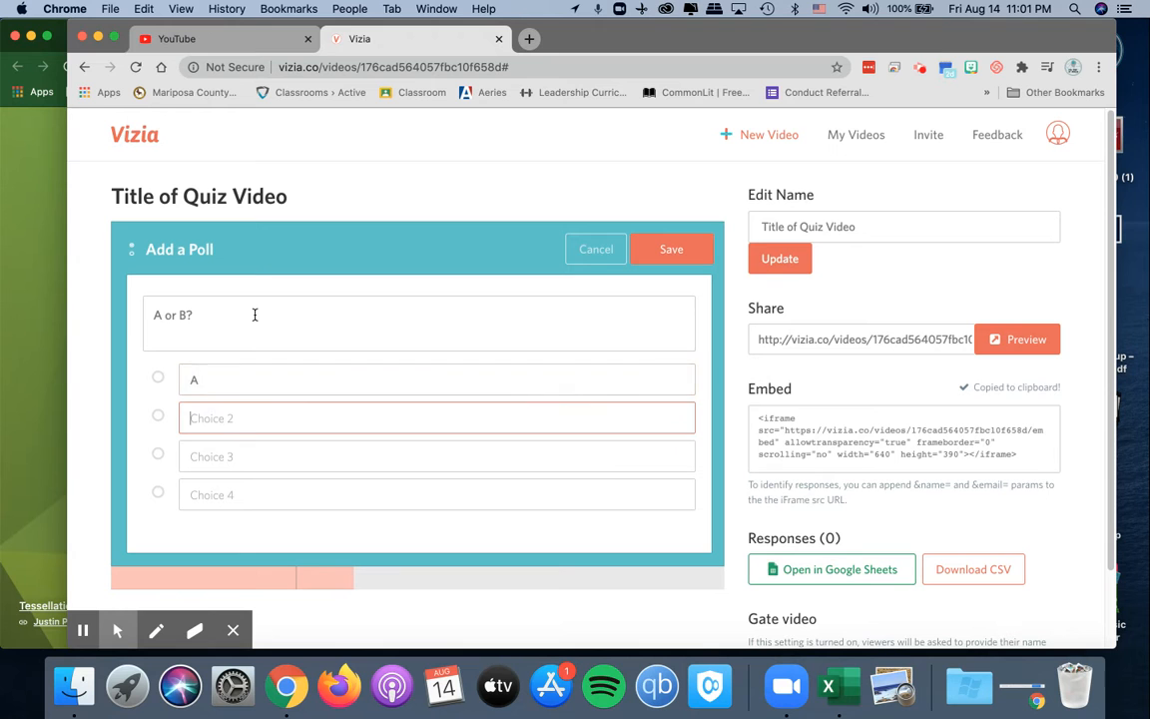
text(B)
click(667, 246)
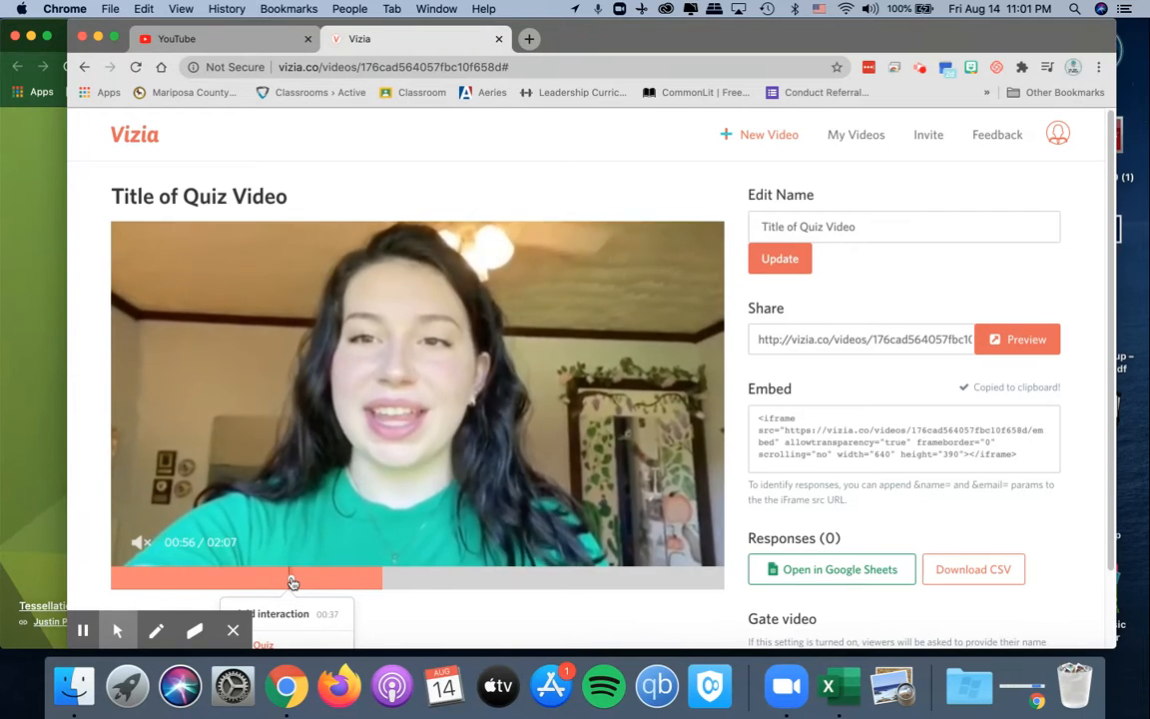
Open the options of the poll marker at 00:38 to view them, and dismiss them.
click(292, 579)
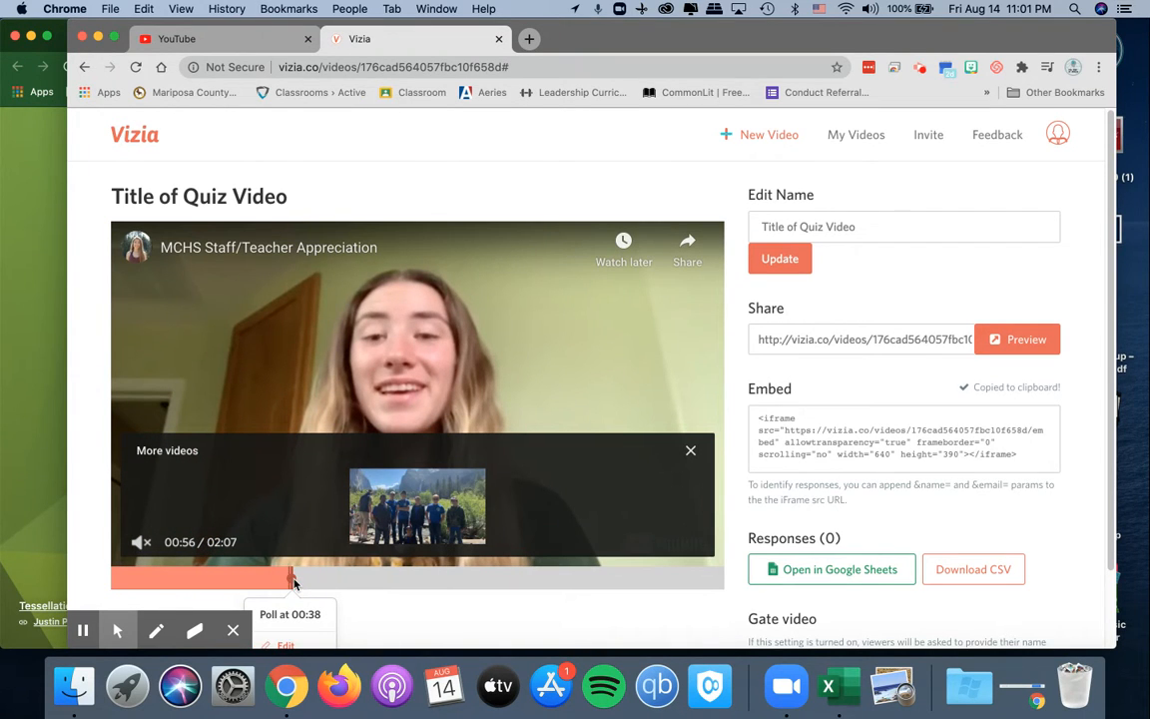
scroll(298, 532, down, 2)
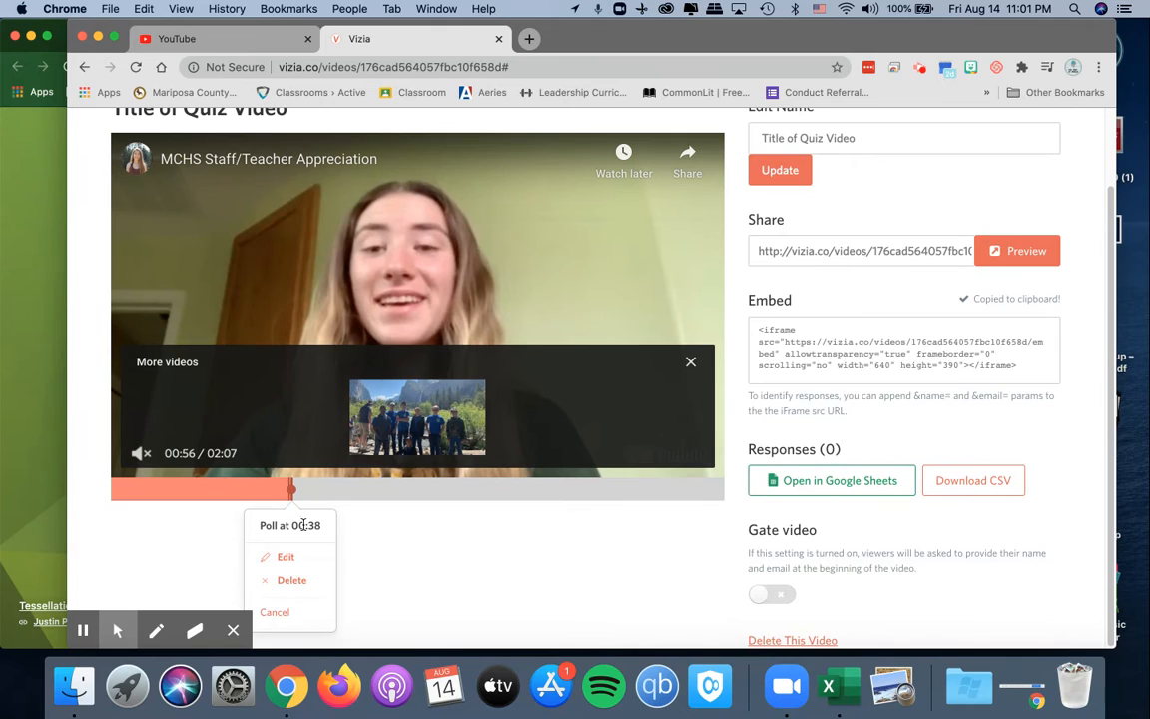
click(272, 611)
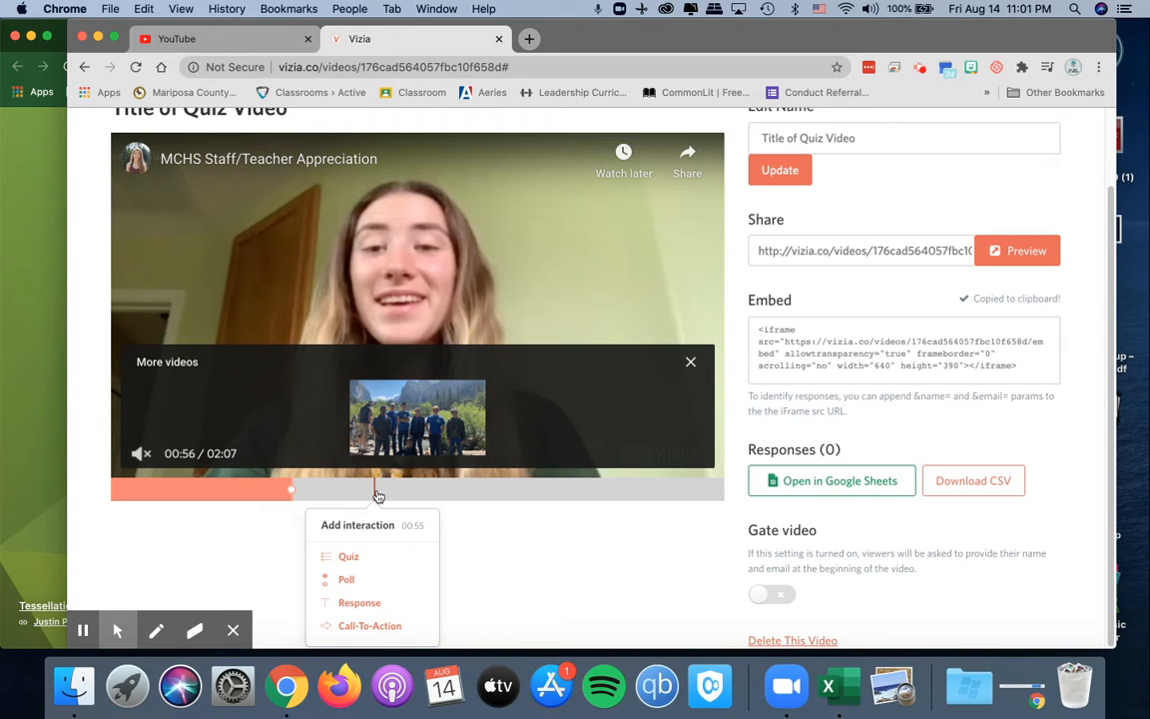
click(369, 603)
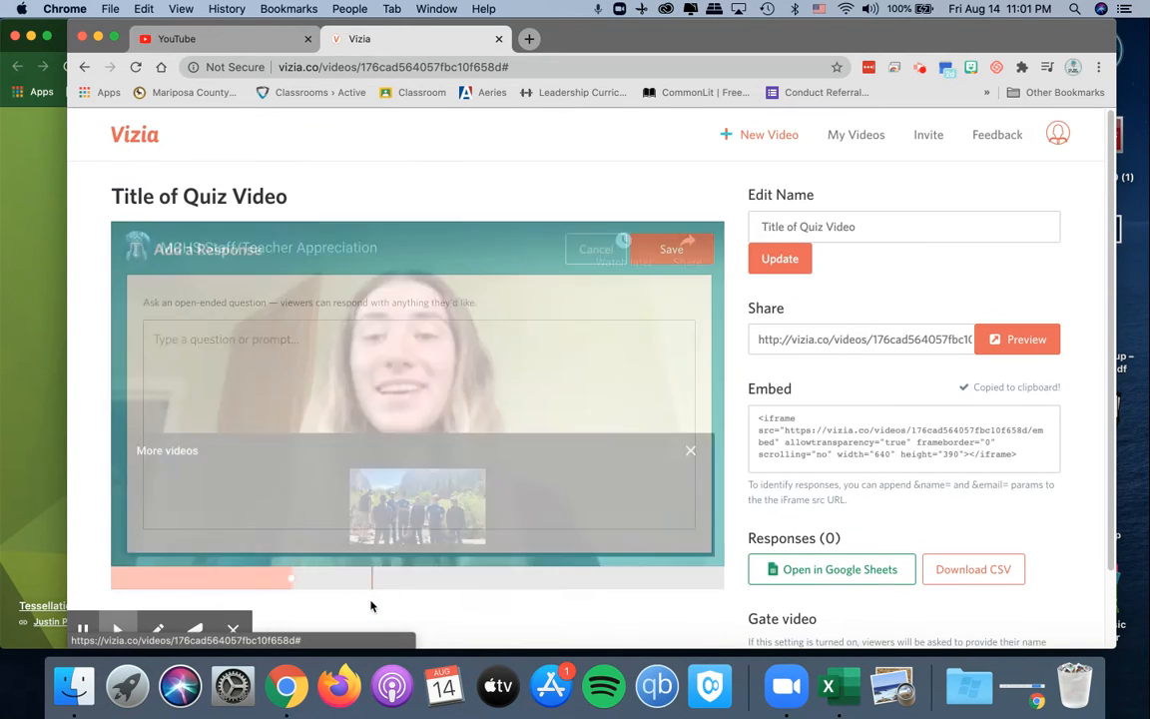
click(274, 355)
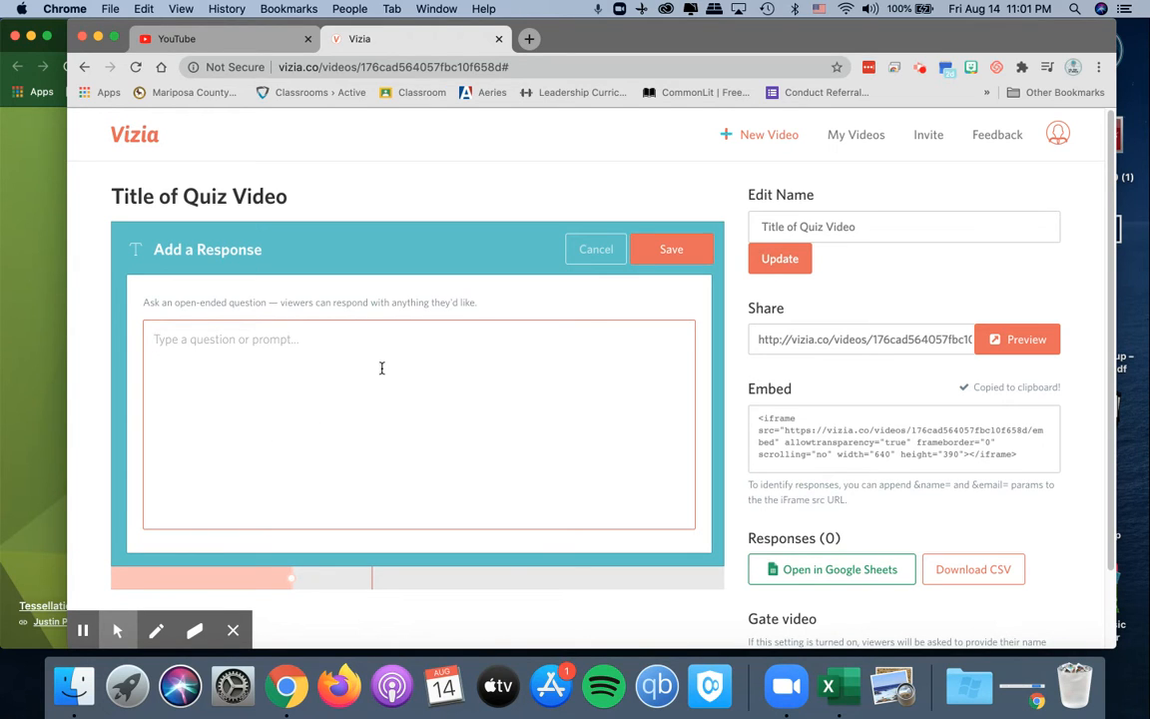
click(596, 249)
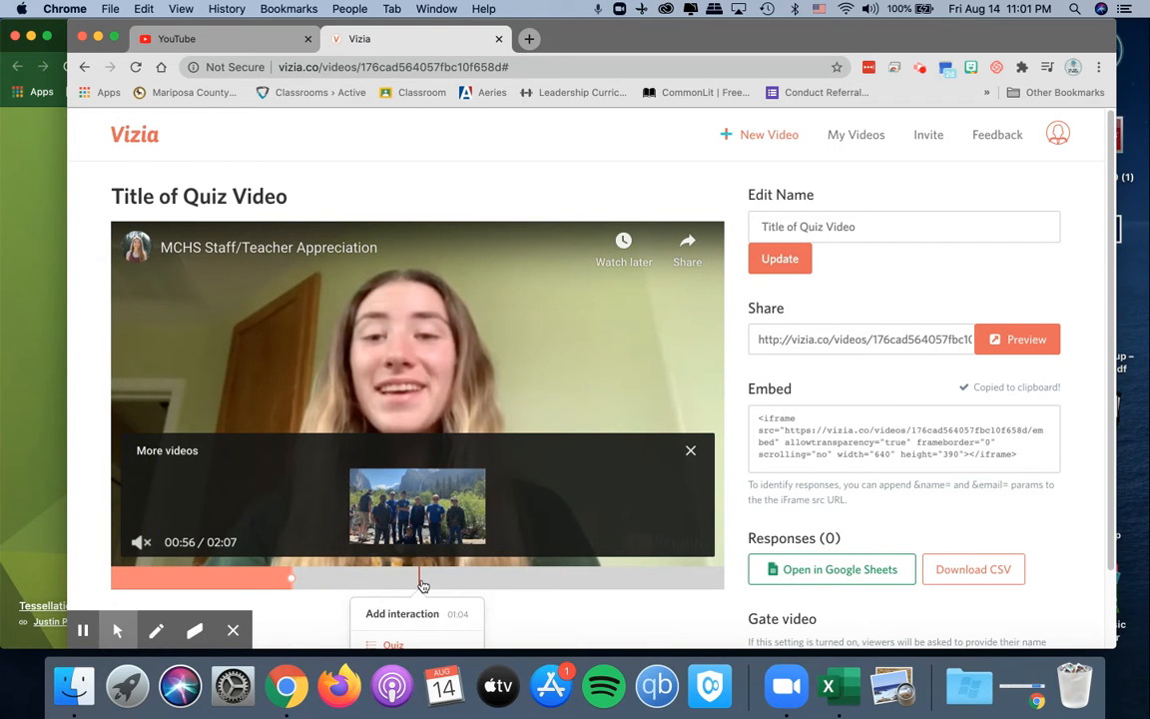
scroll(432, 572, down, 2)
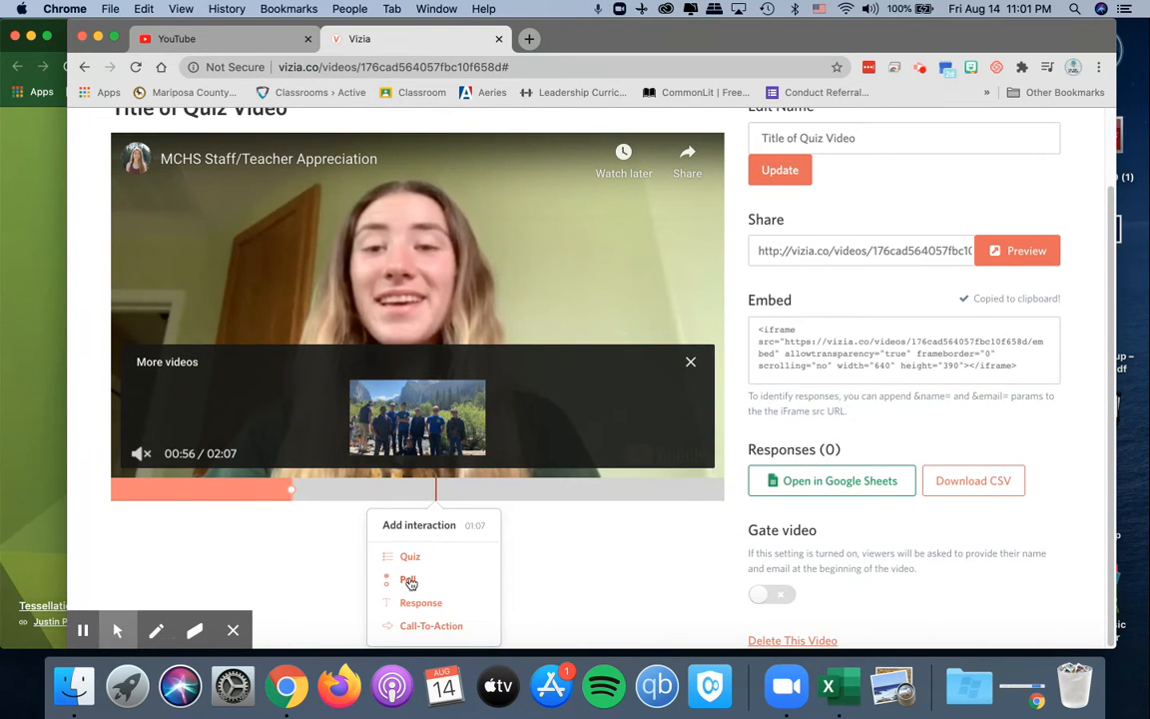
click(424, 579)
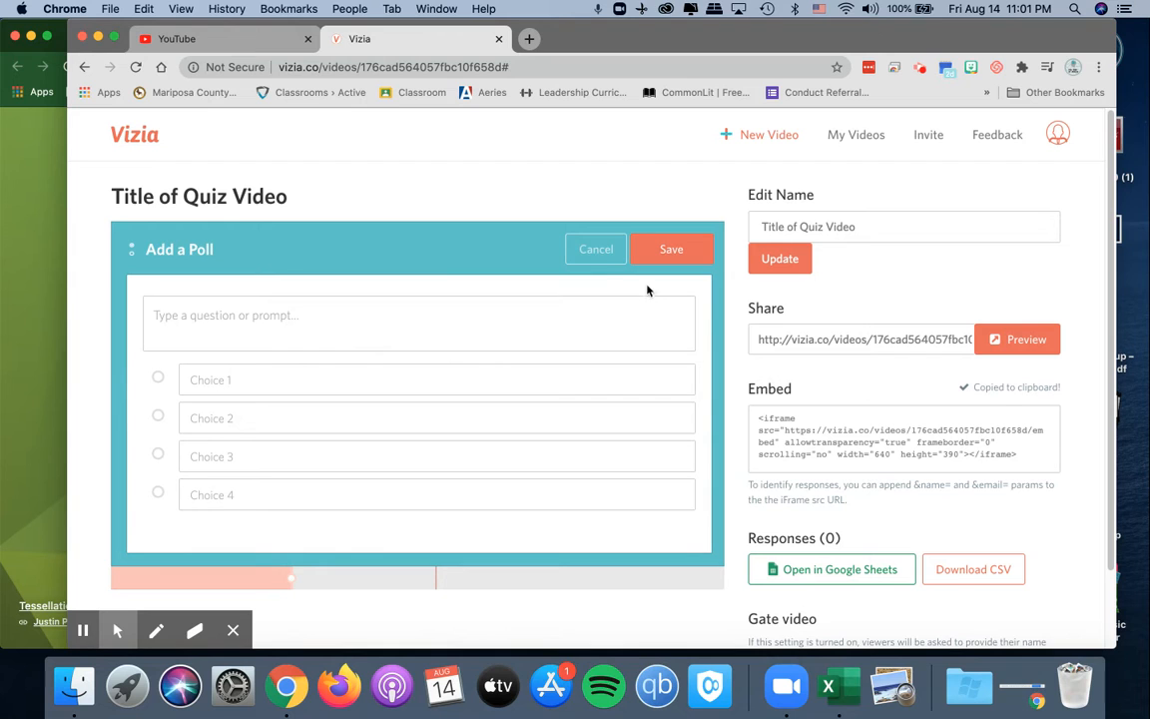
click(595, 252)
click(427, 578)
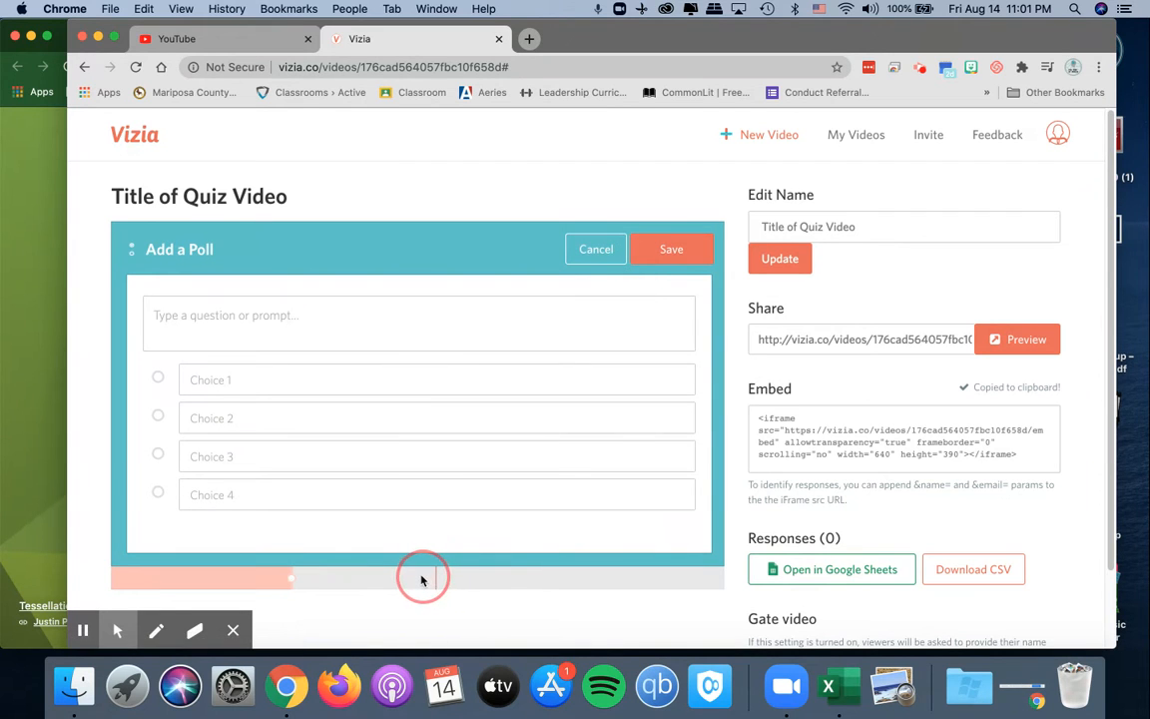
click(595, 251)
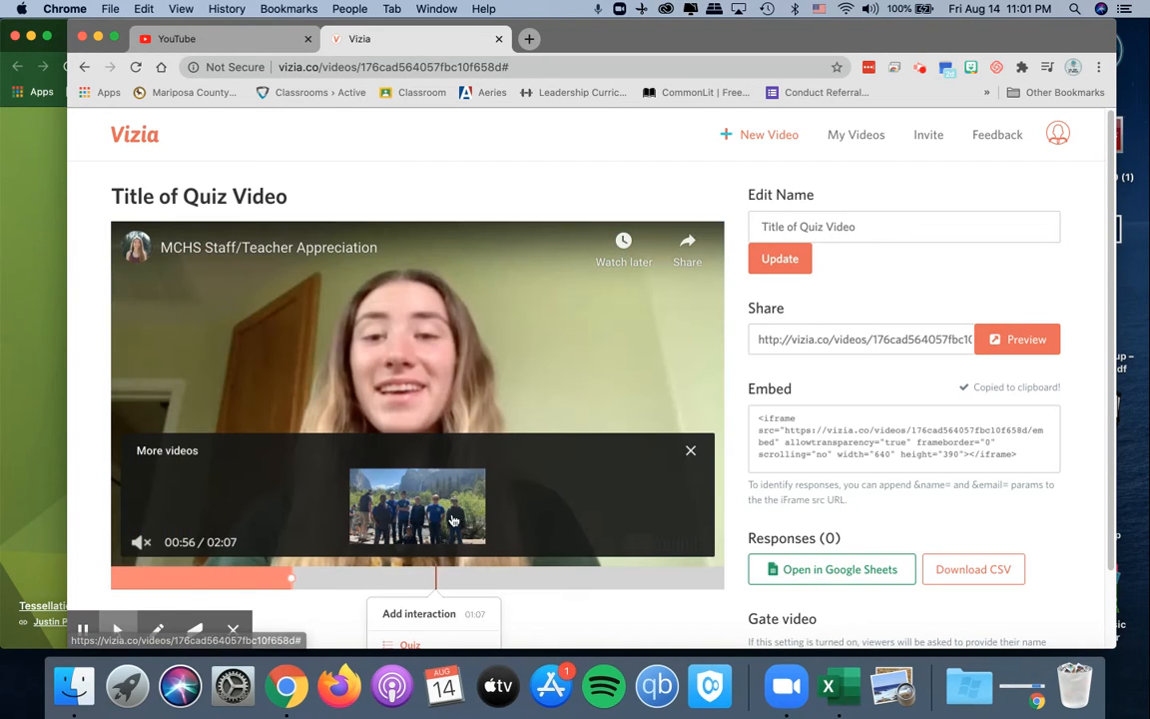
Try out a quiz interaction at 01:00 with the first choice marked as the correct answer, and discard it.
click(398, 579)
click(373, 555)
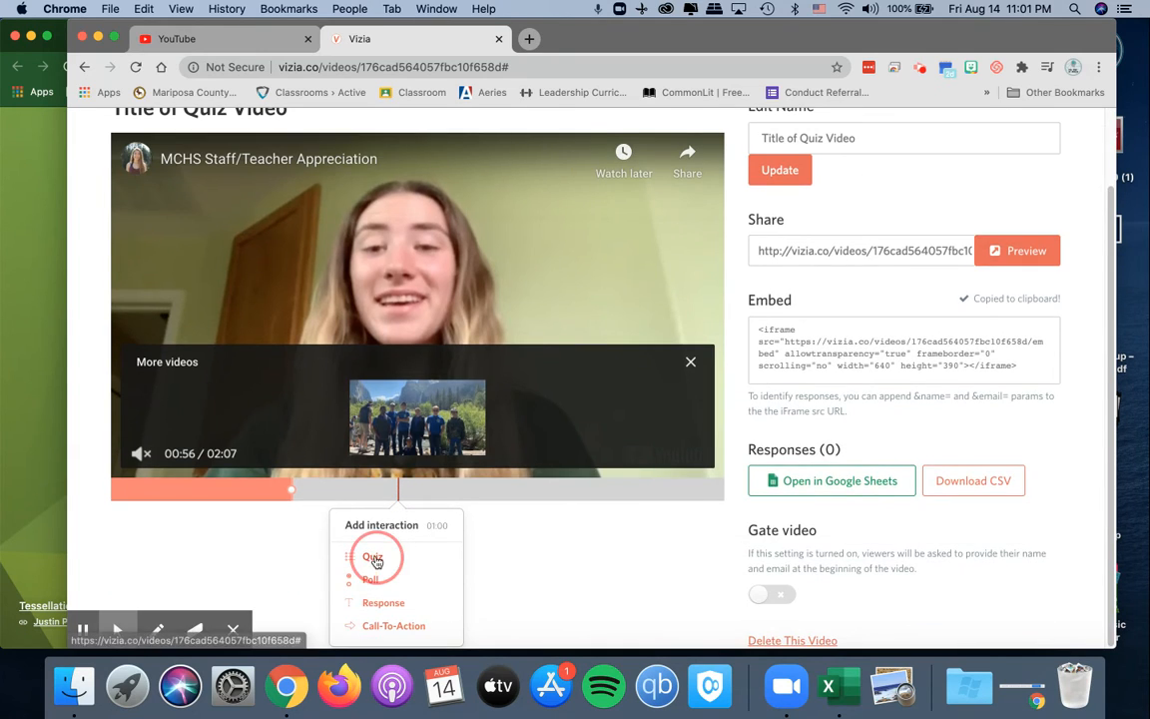
click(240, 325)
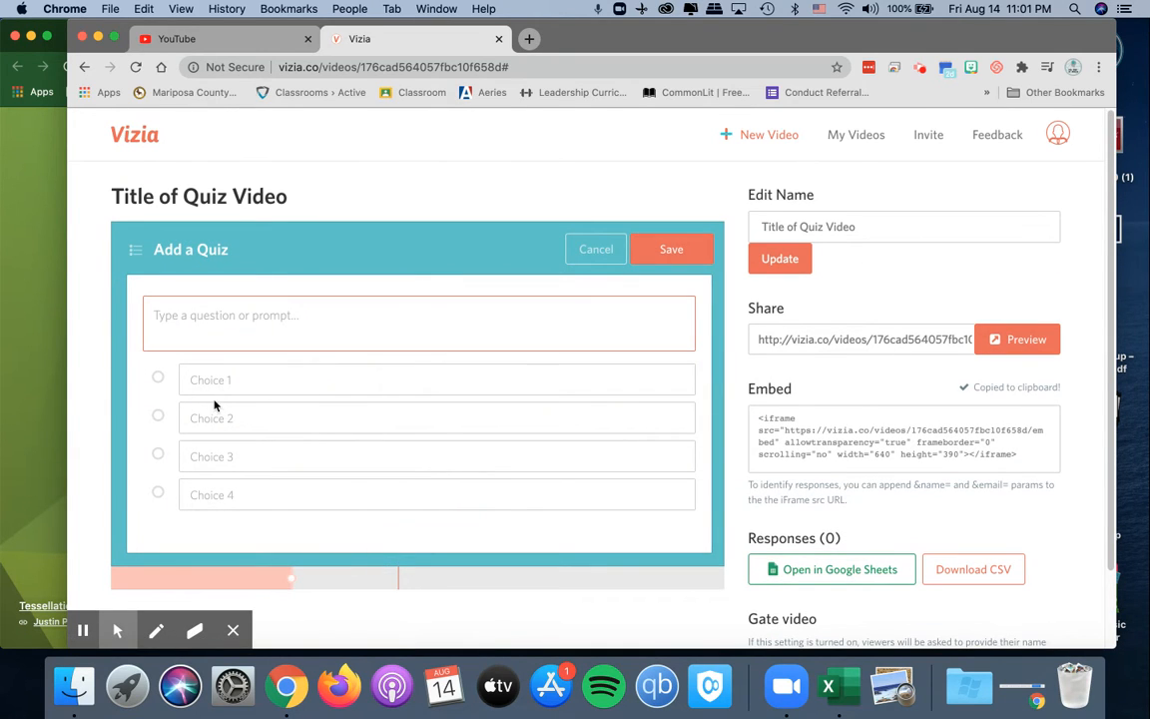
click(159, 379)
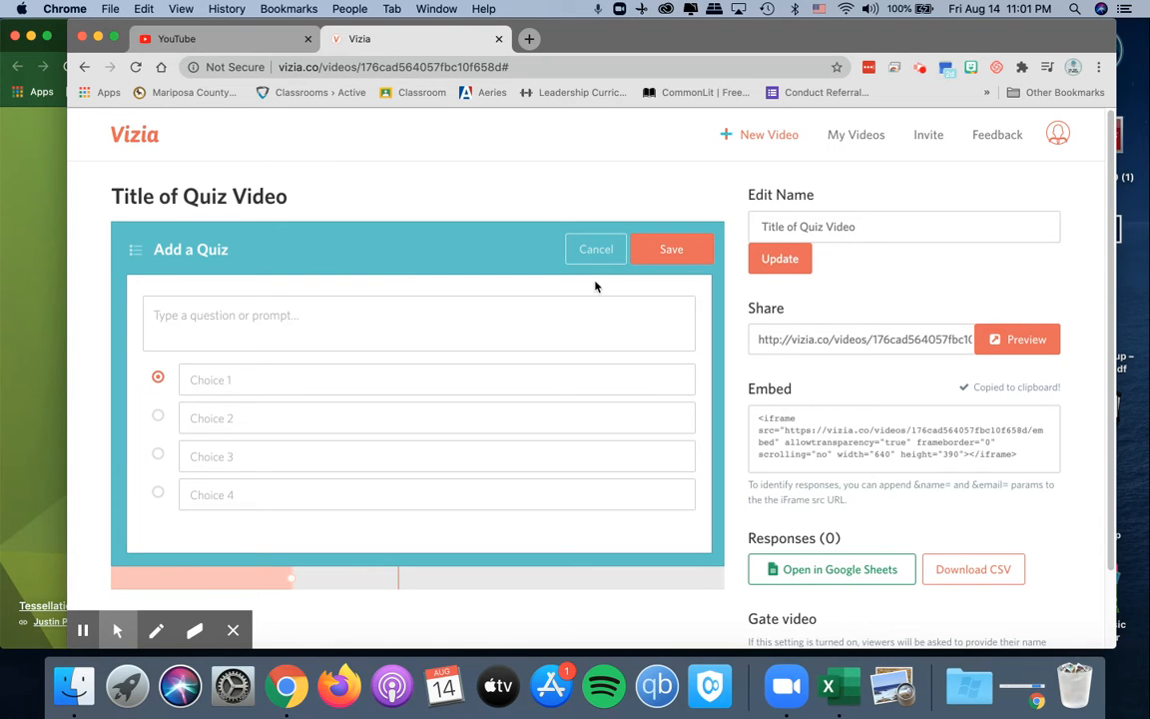
scroll(452, 334, down, 3)
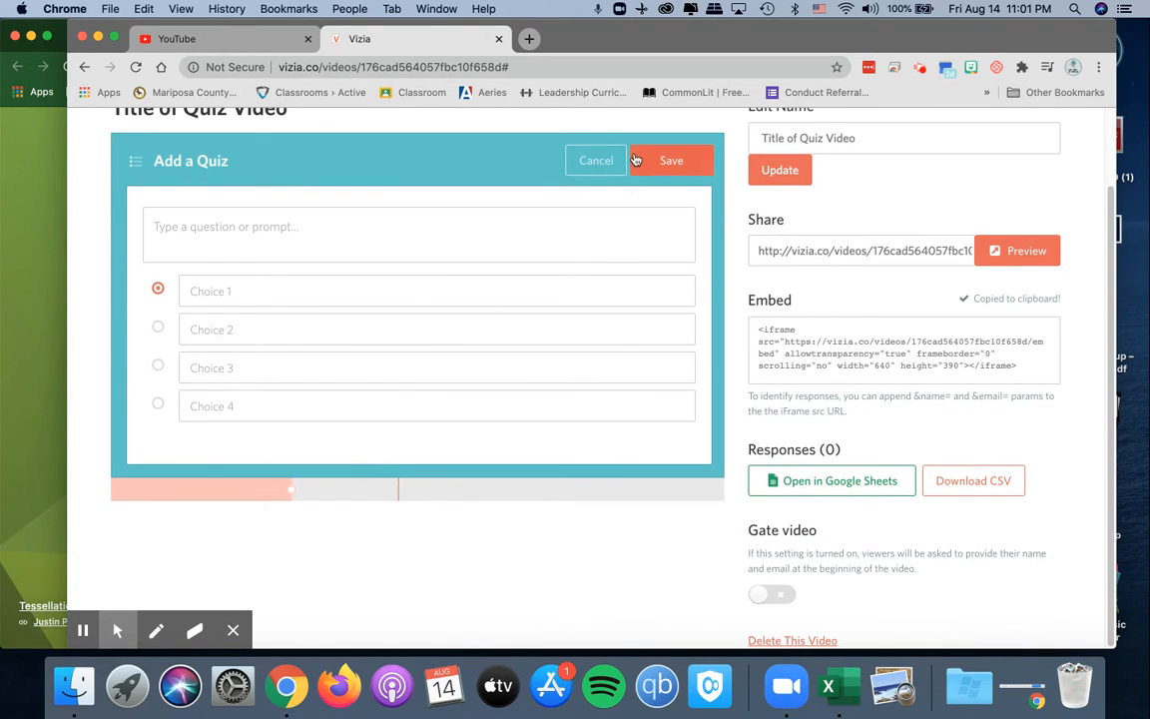
click(603, 160)
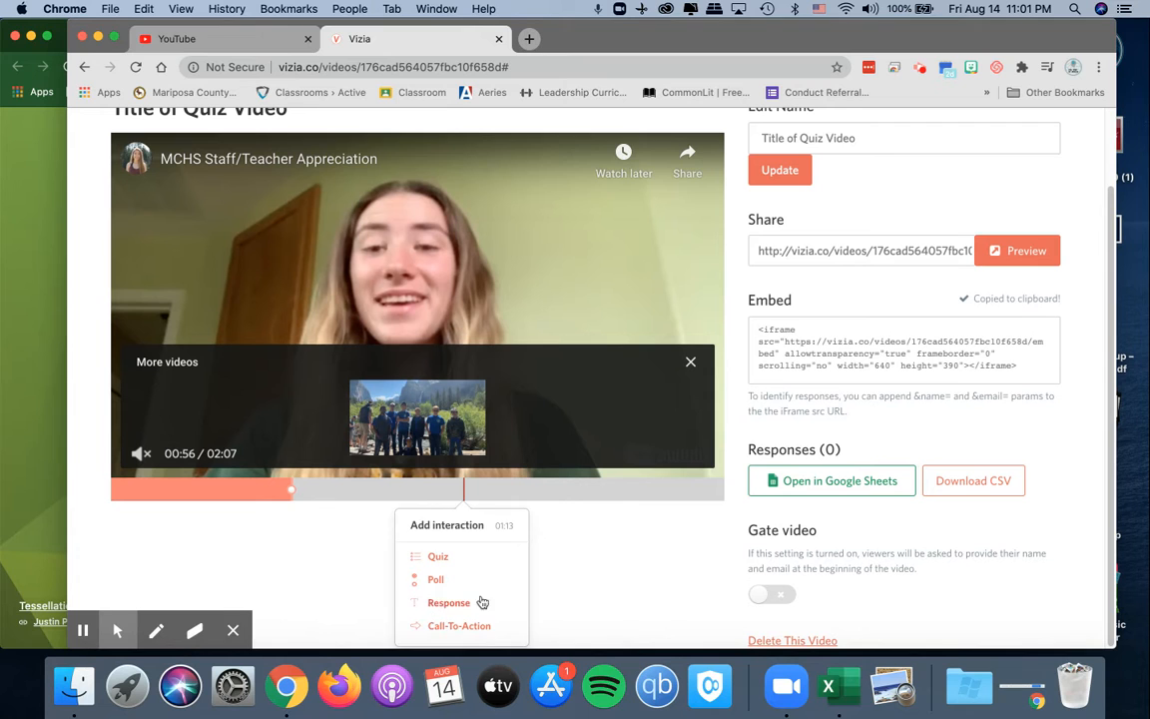
Start a call-to-action at 01:28 with the prompt "A or B?" and the button label "Test".
click(535, 499)
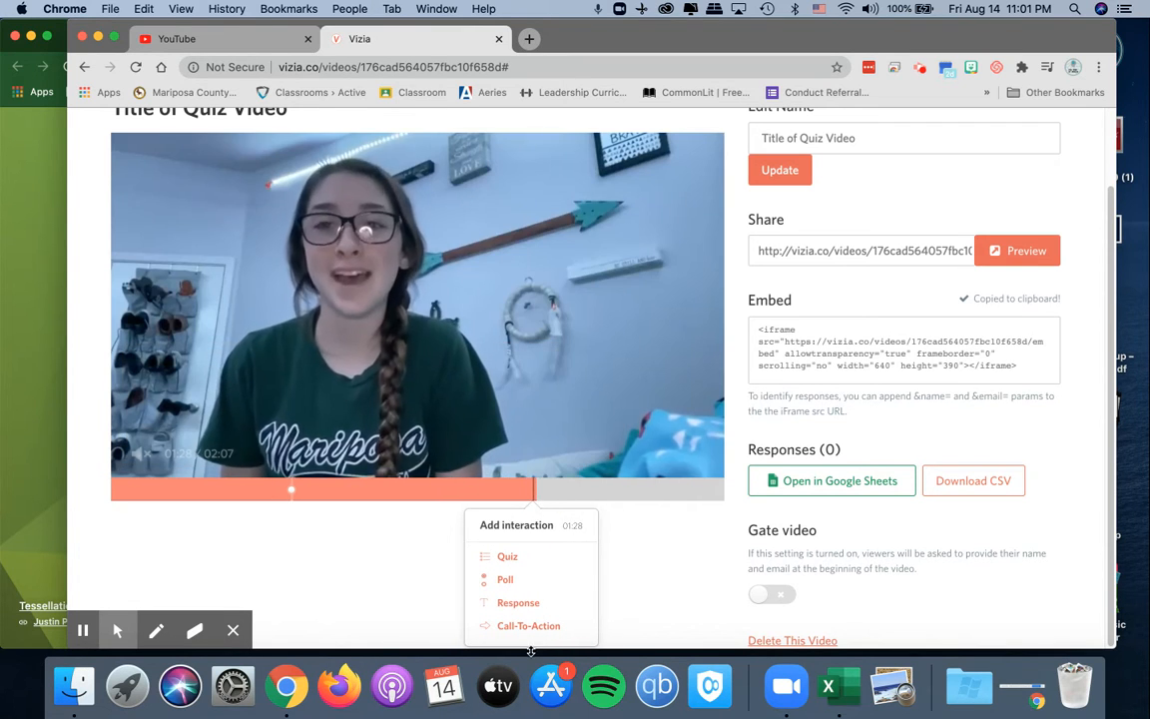
click(530, 626)
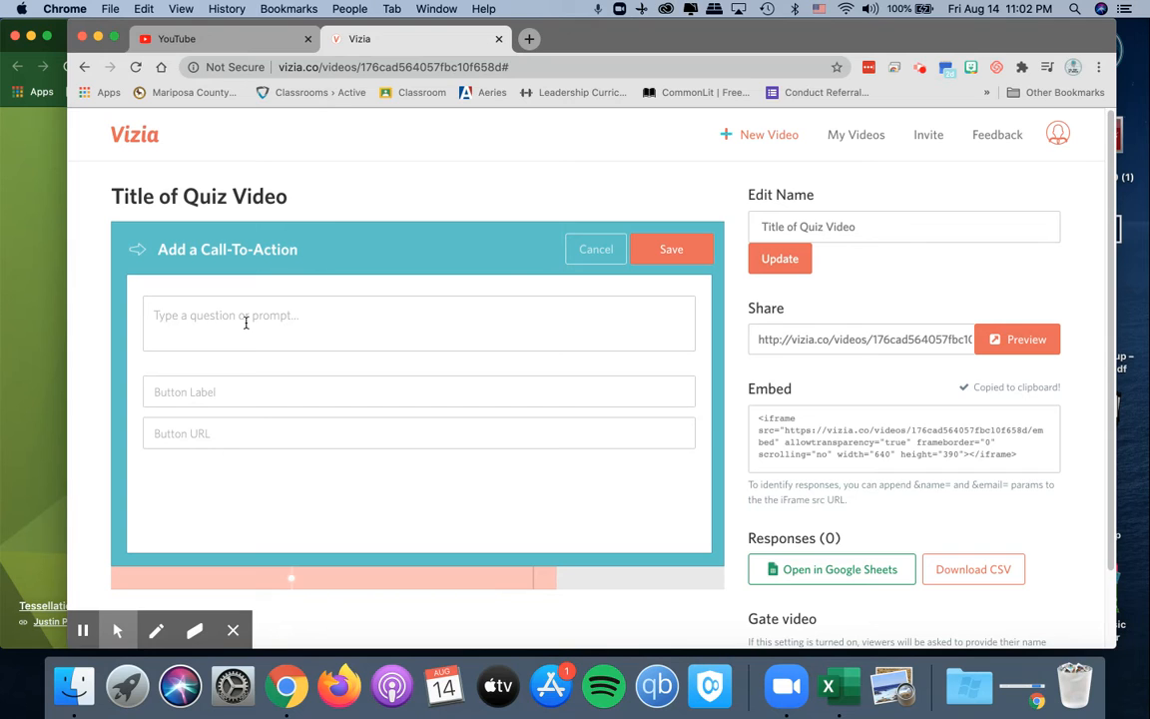
click(218, 400)
click(325, 316)
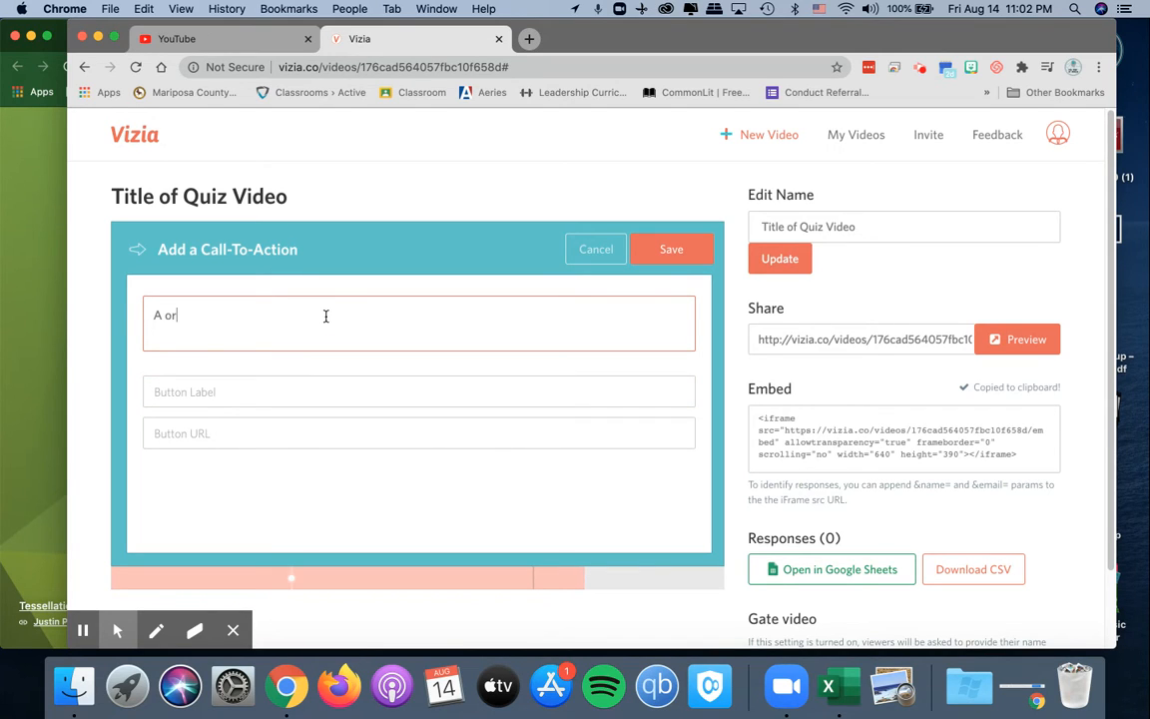
text(>)
key(Tab)
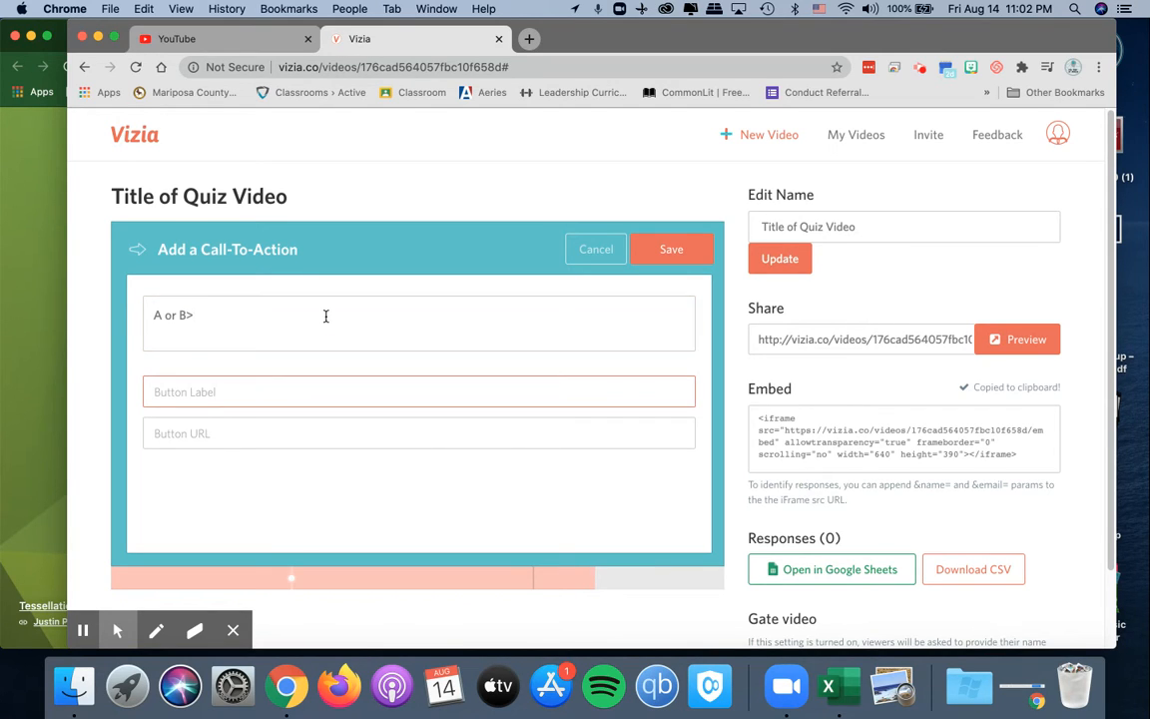
click(226, 314)
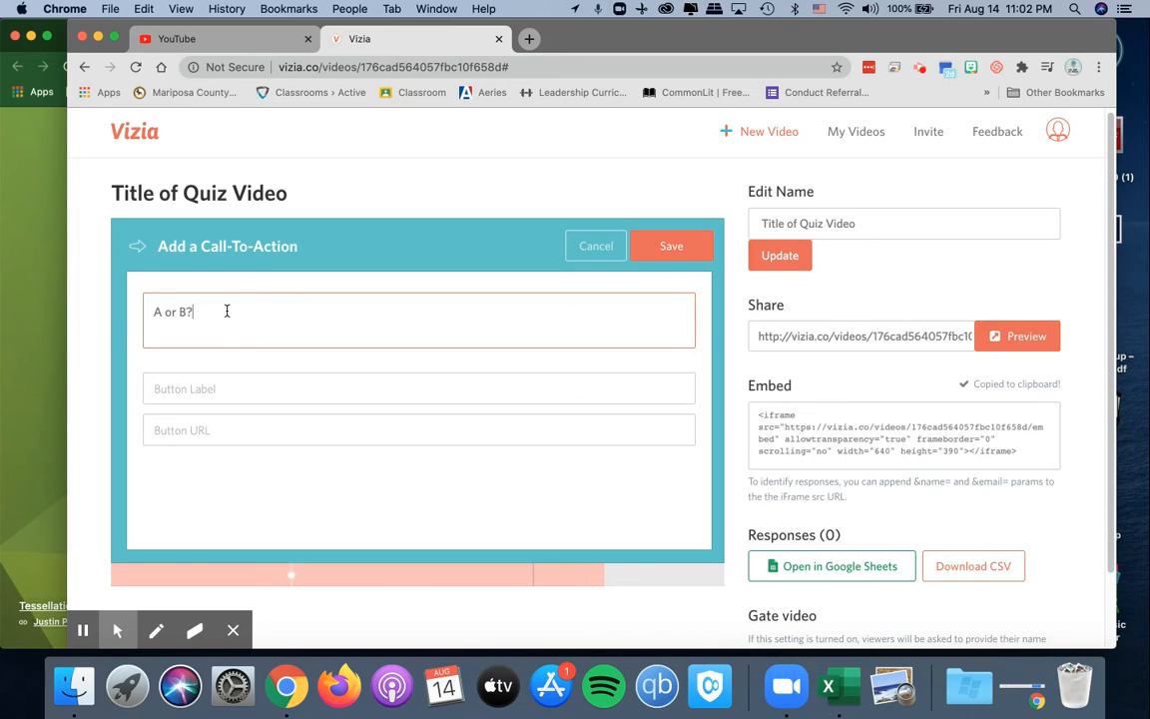
click(186, 387)
text(Test)
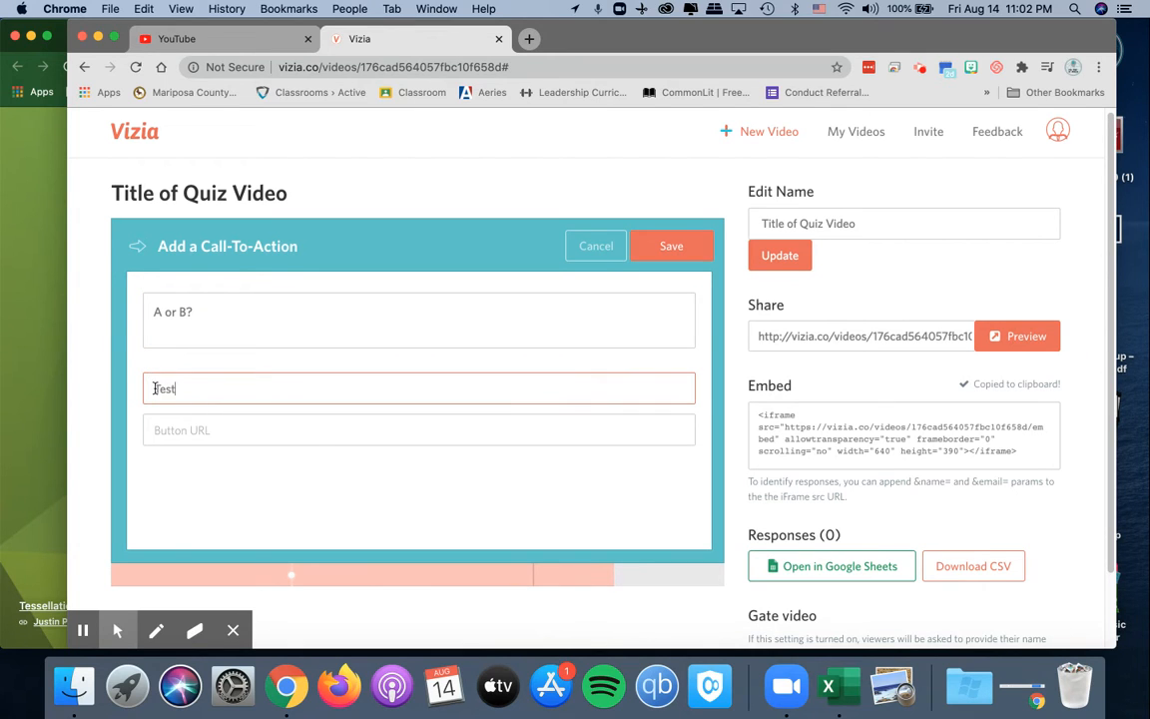
Copy the YouTube home page address, use it as the call-to-action's button URL and save the interaction.
click(221, 426)
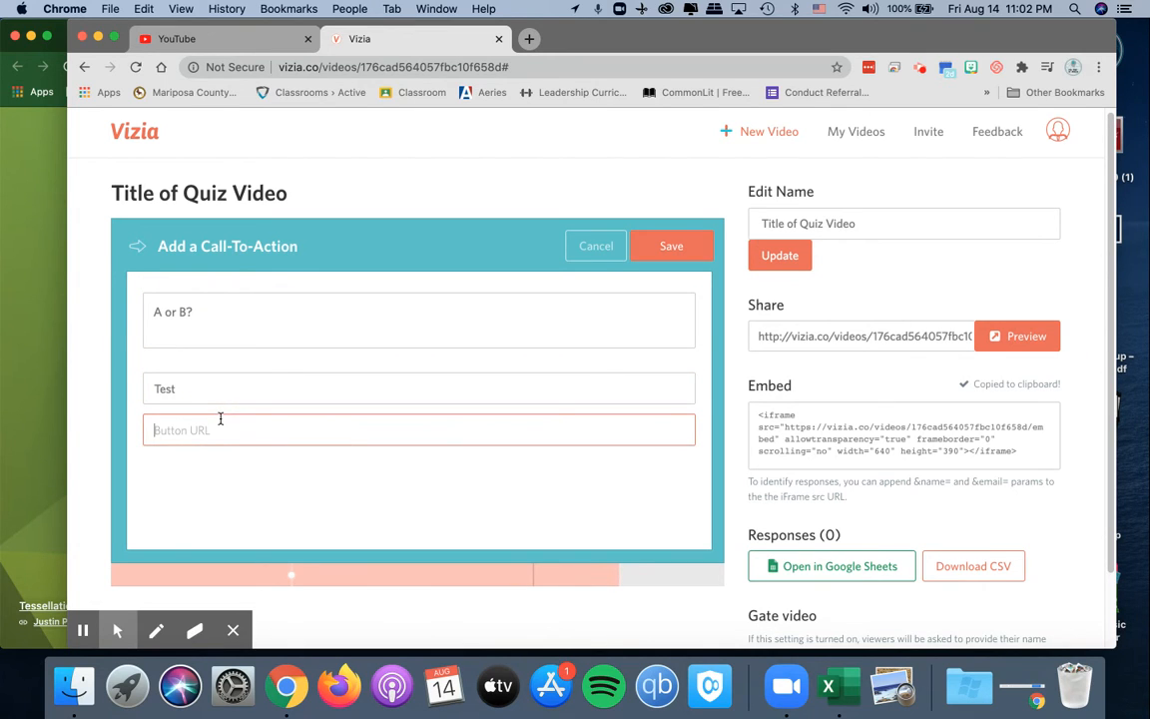
click(252, 40)
click(319, 64)
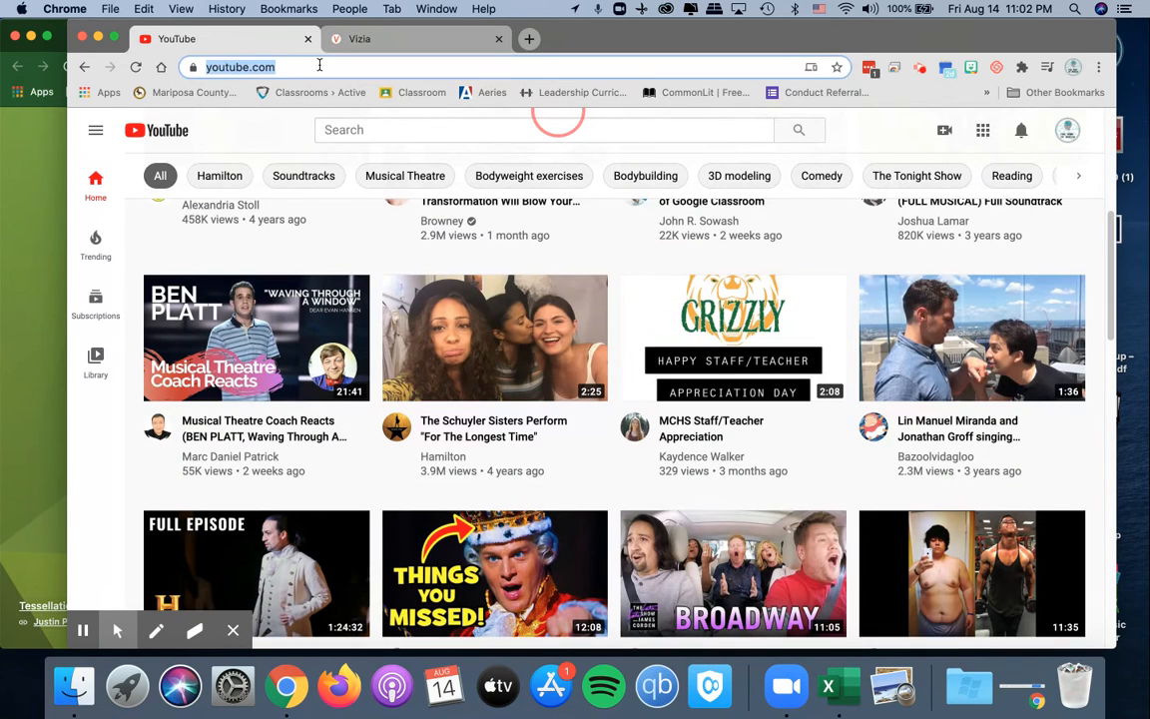
click(397, 36)
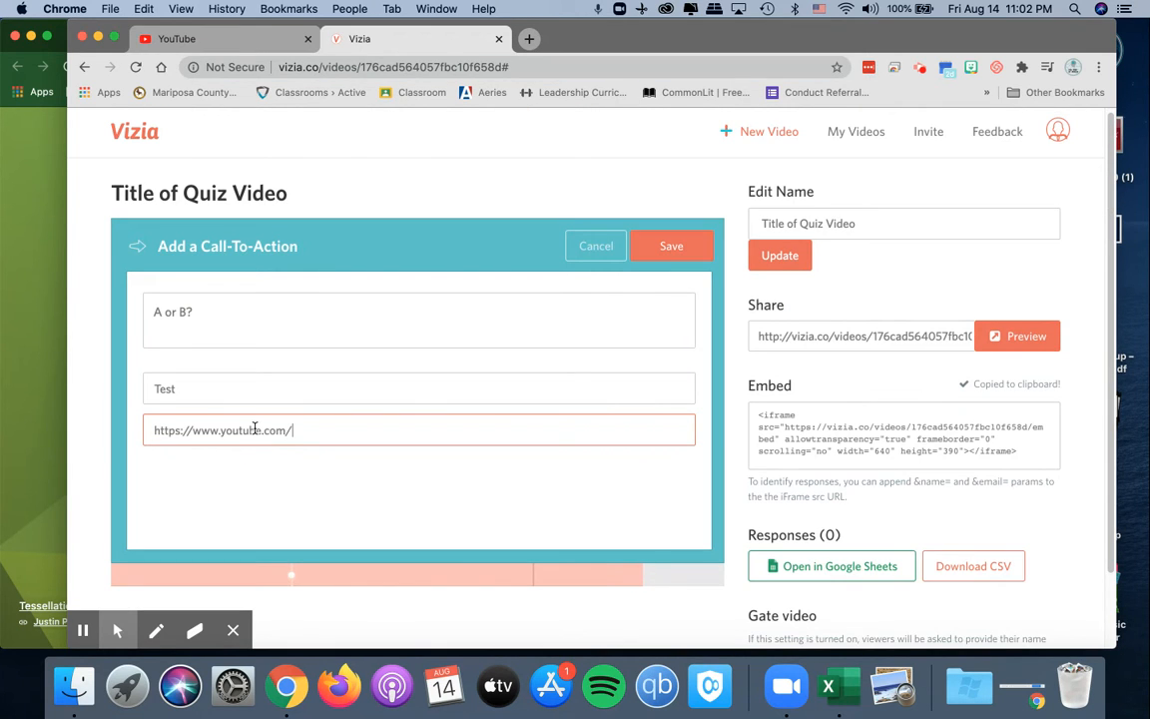
click(689, 242)
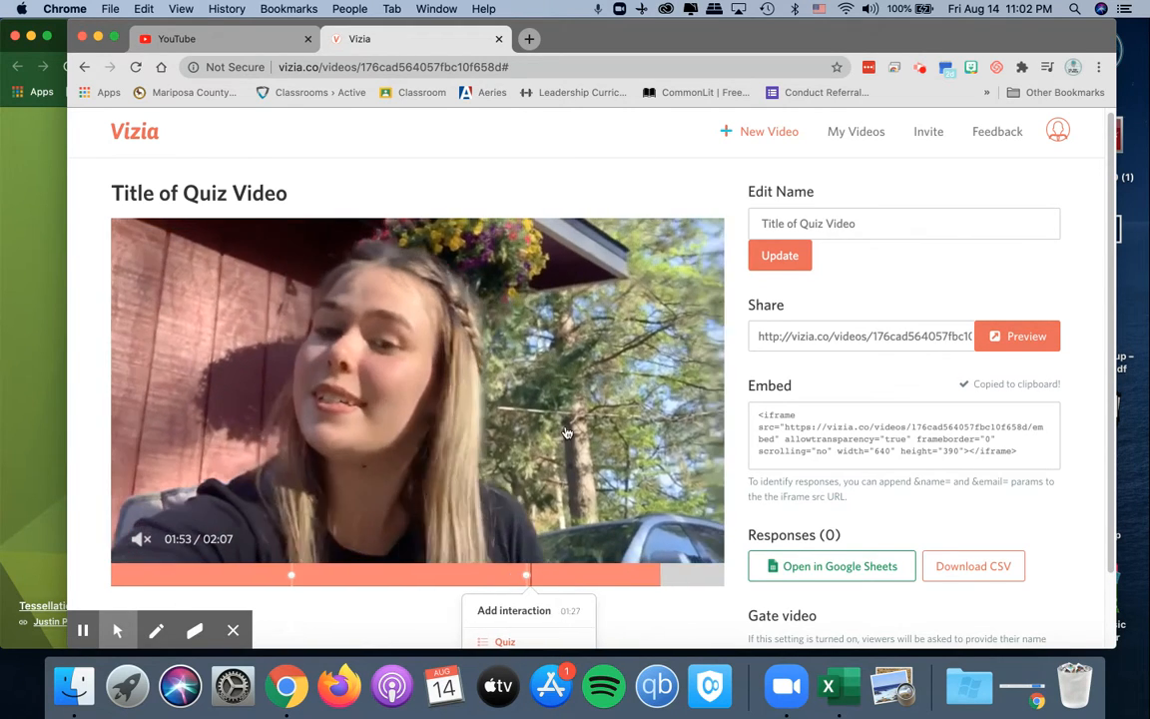
Play the video up to the call-to-action at 01:27, view the marker's options and dismiss them.
scroll(529, 559, down, 2)
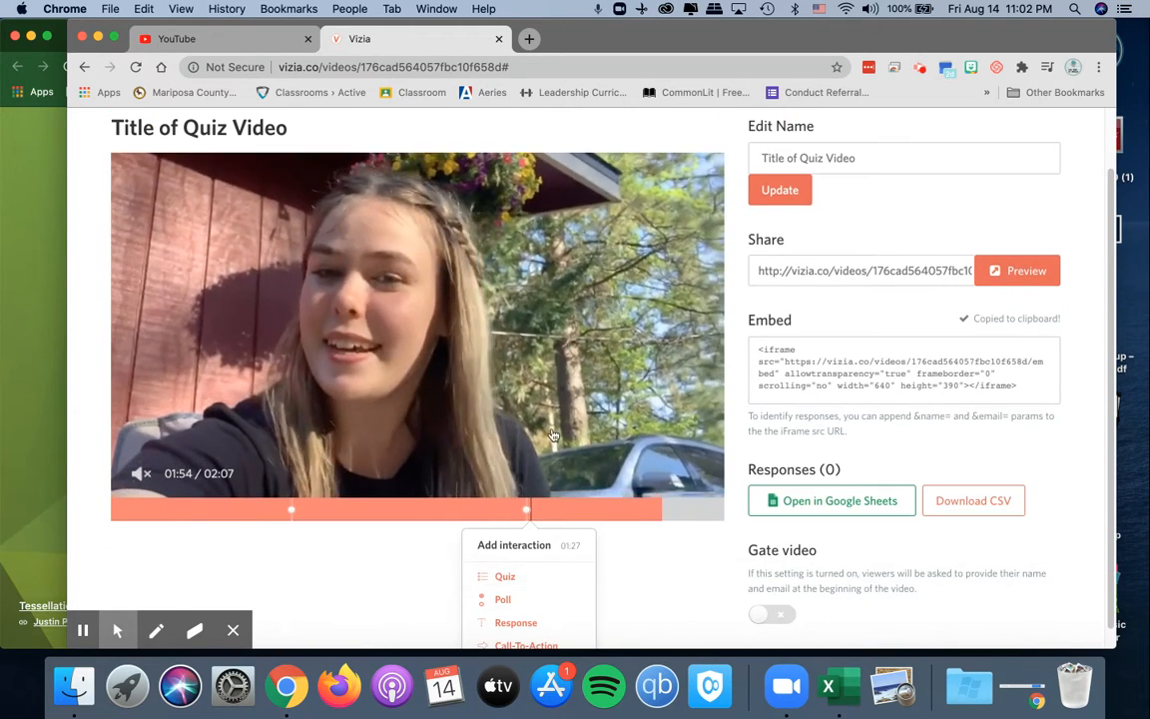
click(503, 513)
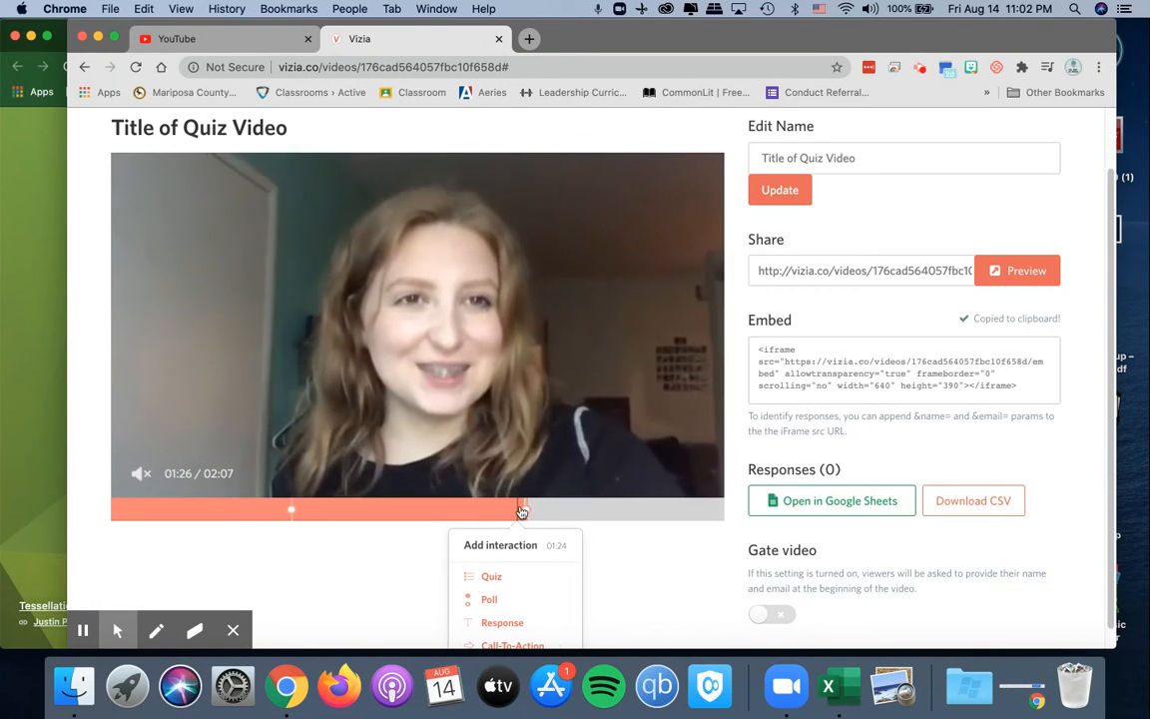
click(527, 513)
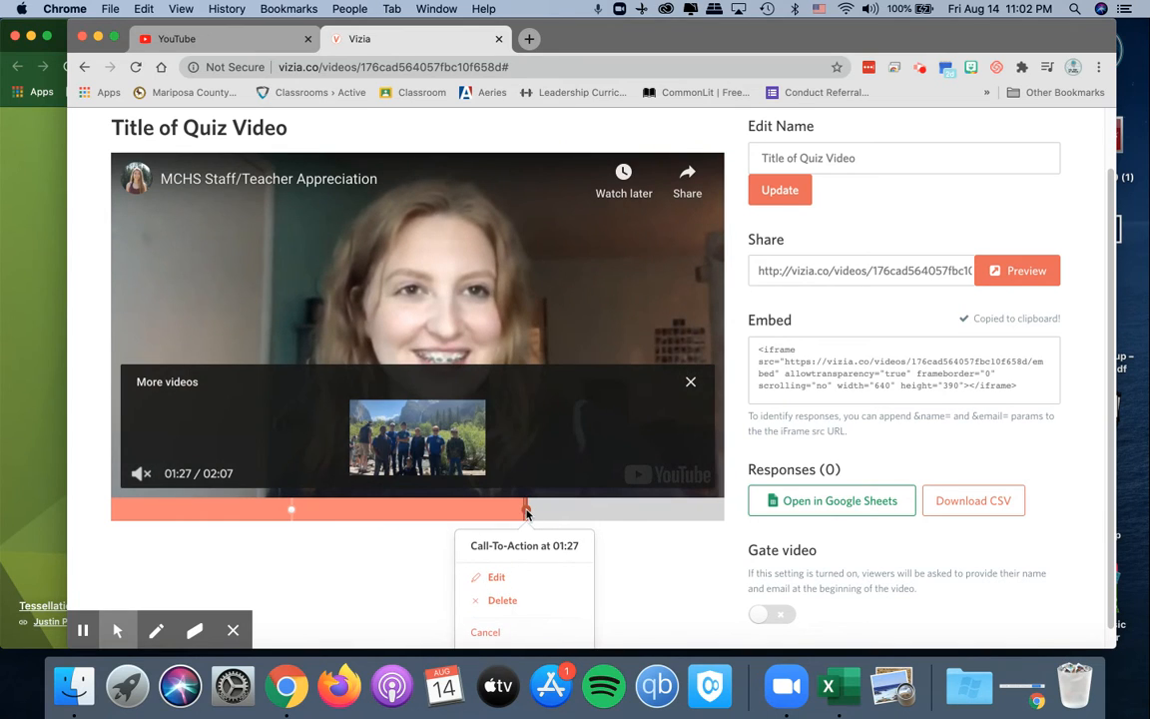
scroll(533, 494, down, 1)
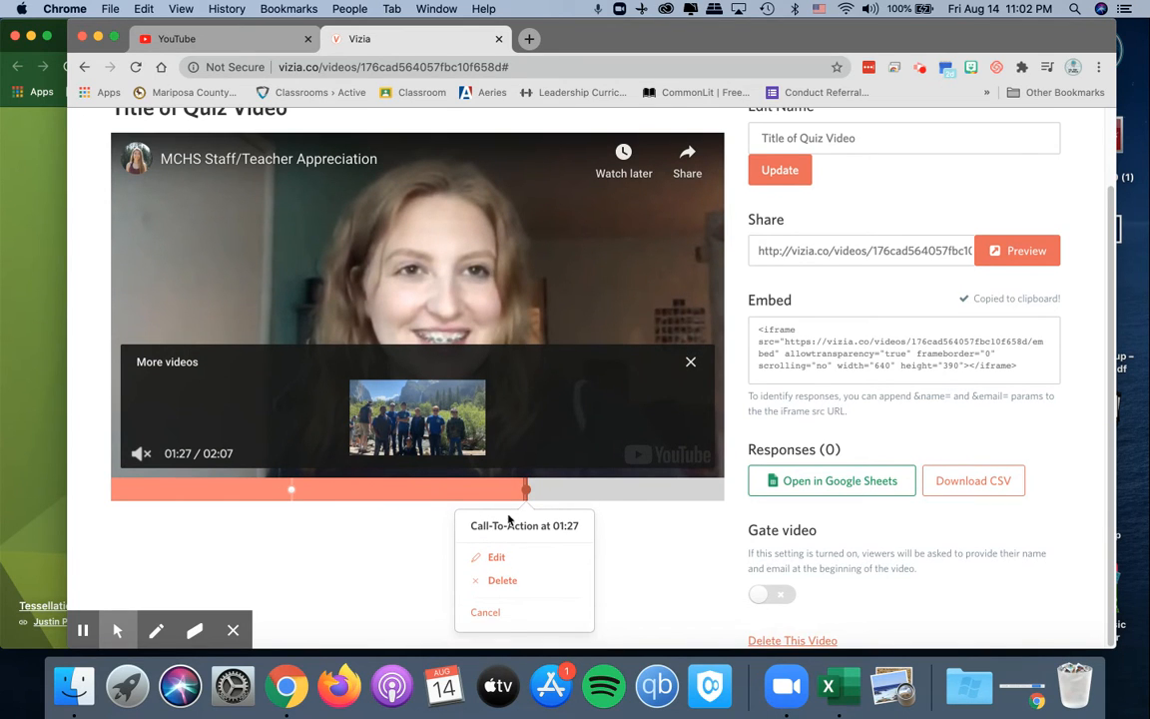
click(499, 616)
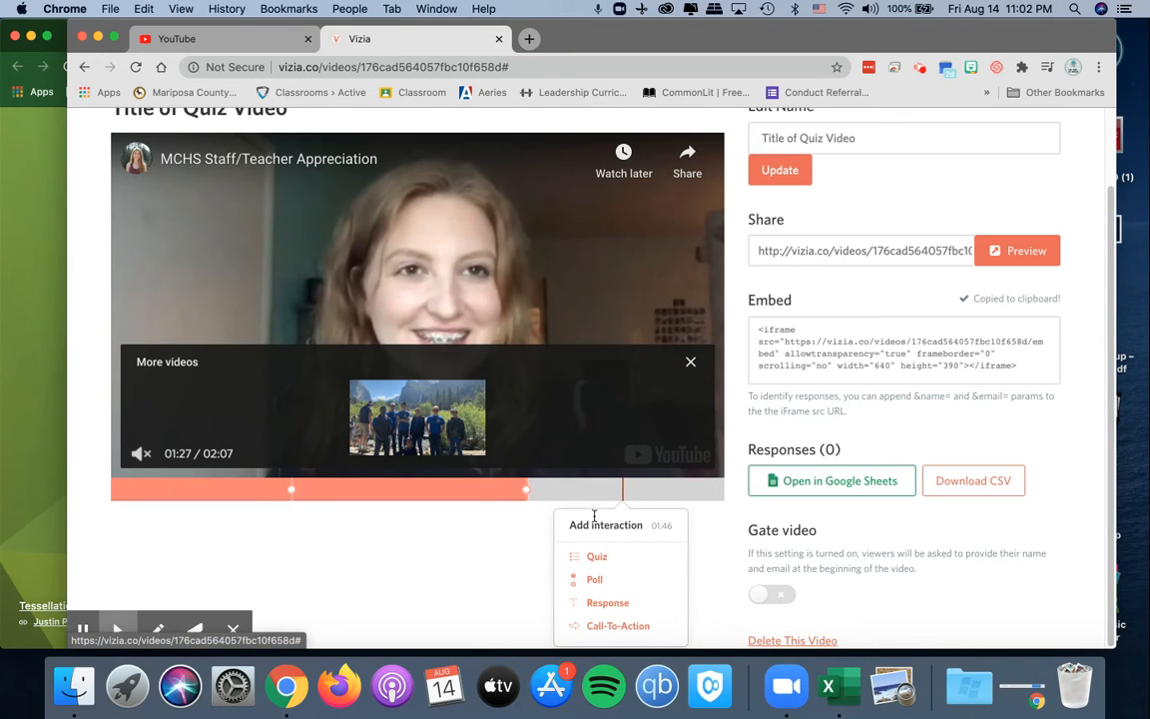
Turn on the Gate video setting so viewers are asked for their name and email at the start.
click(688, 364)
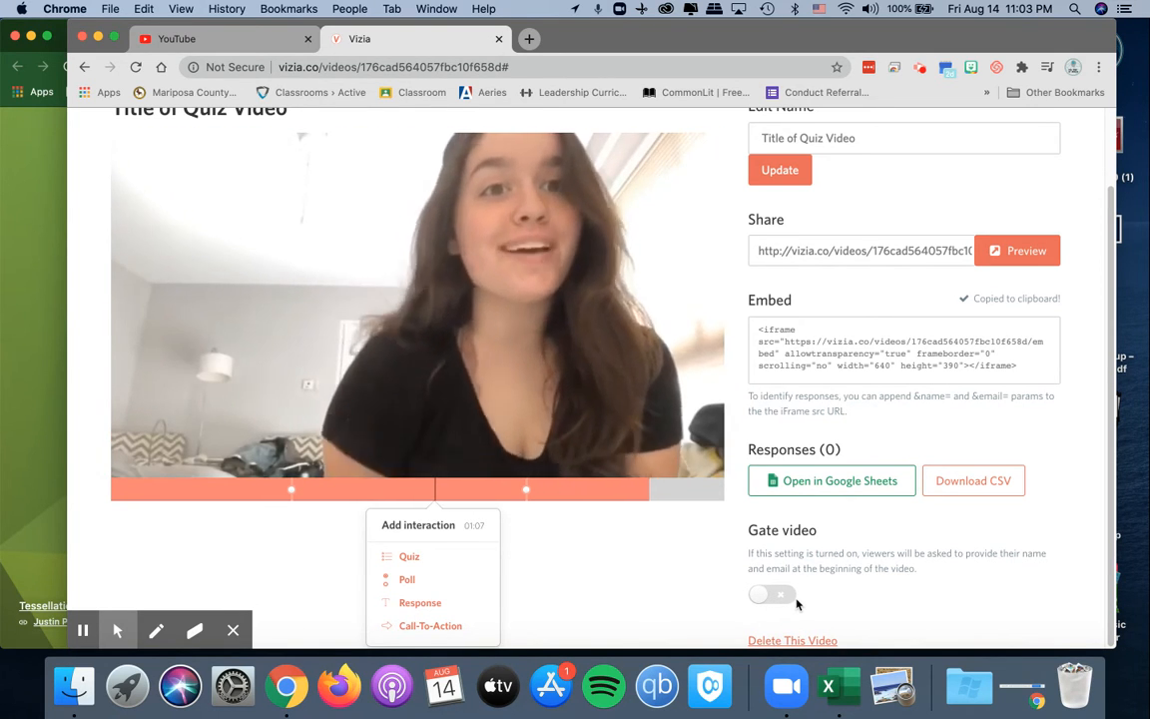
click(784, 599)
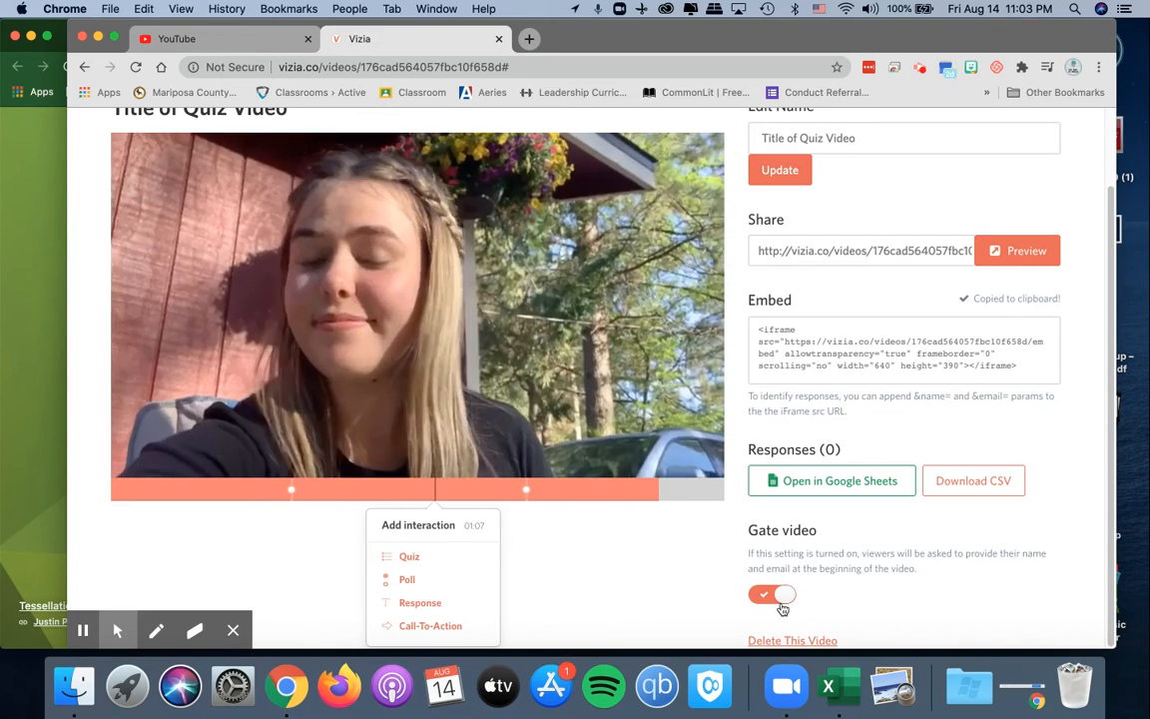
click(718, 489)
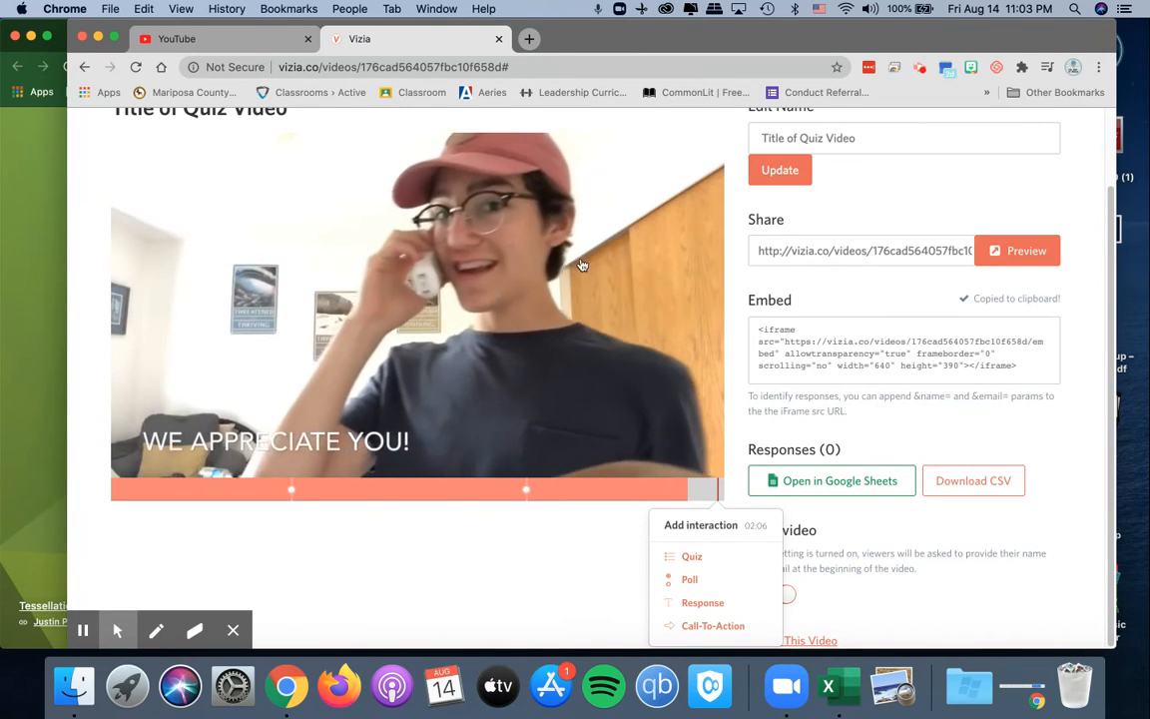
click(290, 489)
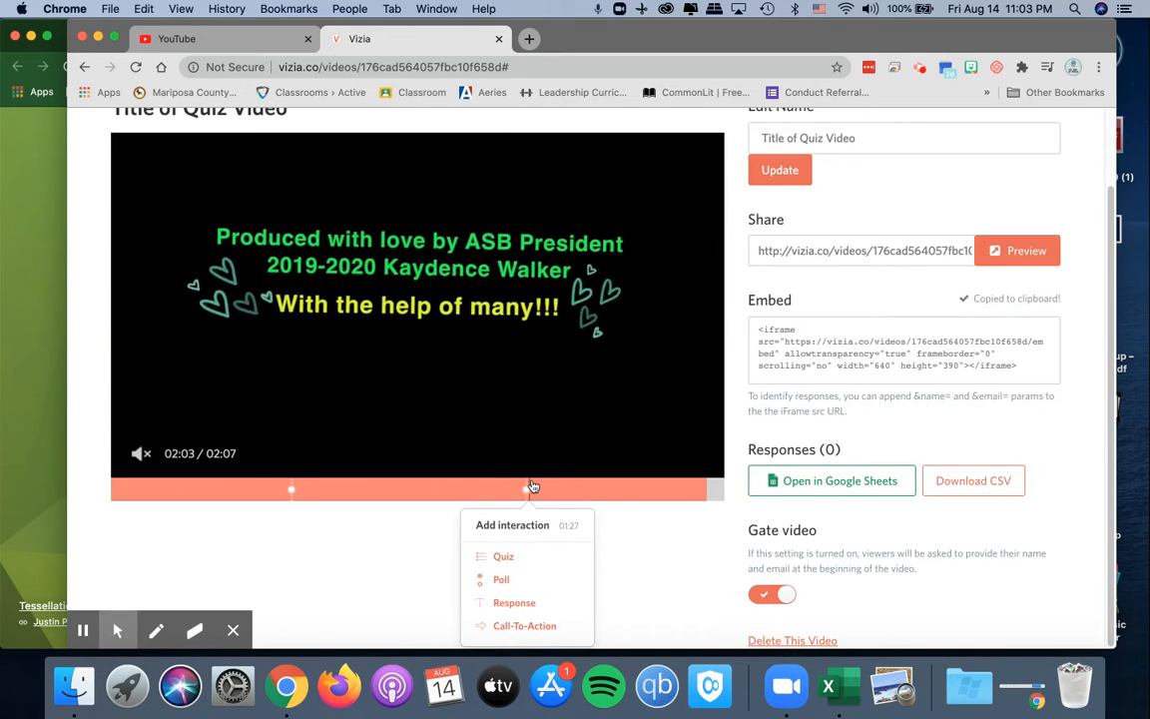
Copy the quiz video's share link and open it in the other Chrome window.
click(908, 252)
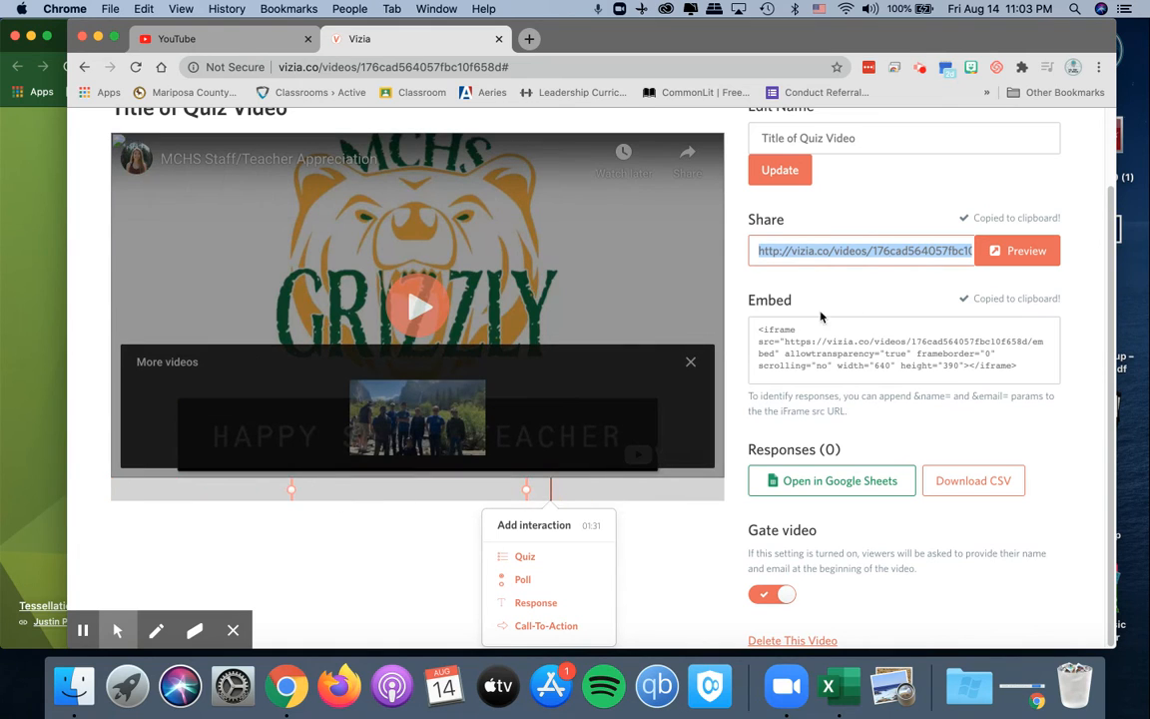
click(2, 345)
key(super+v)
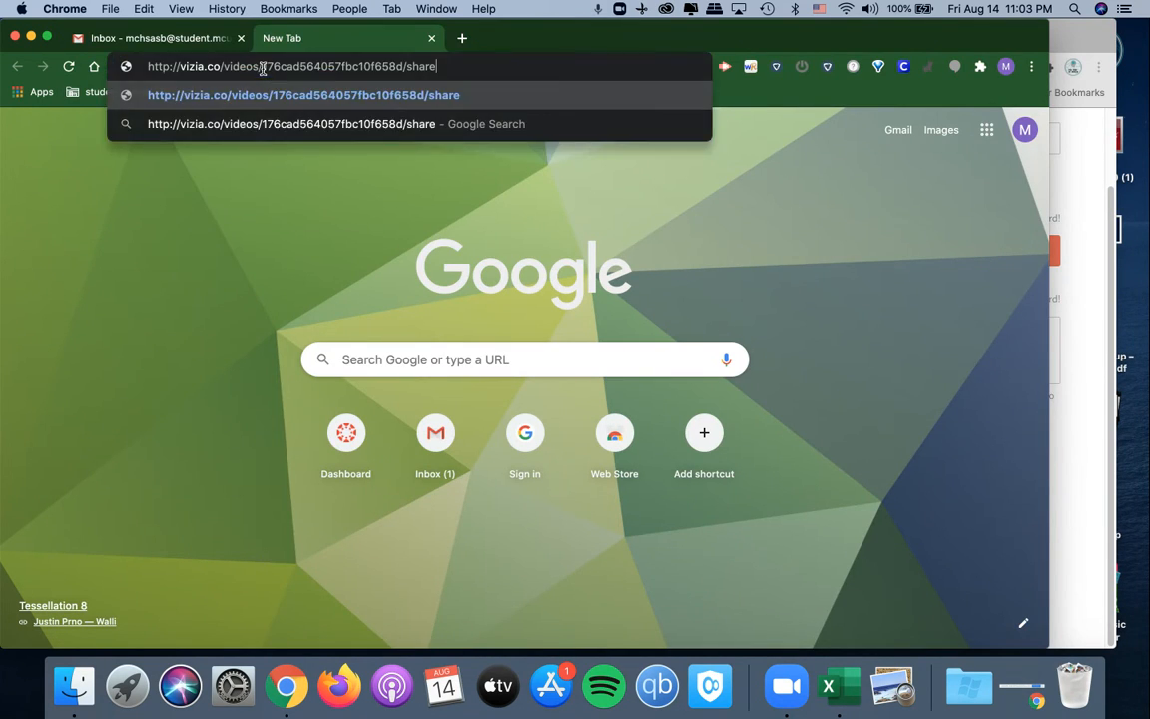
key(Return)
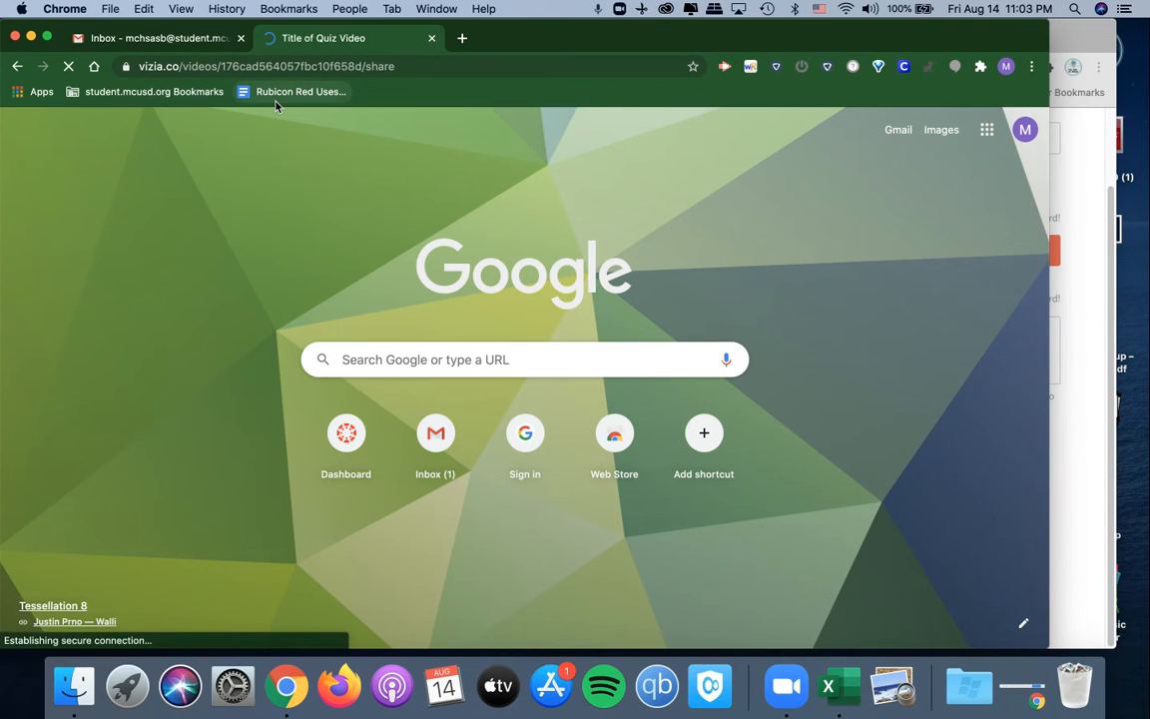
Fill in the viewer's name and e-mail in the gate form, continue and start the shared video.
scroll(458, 246, down, 2)
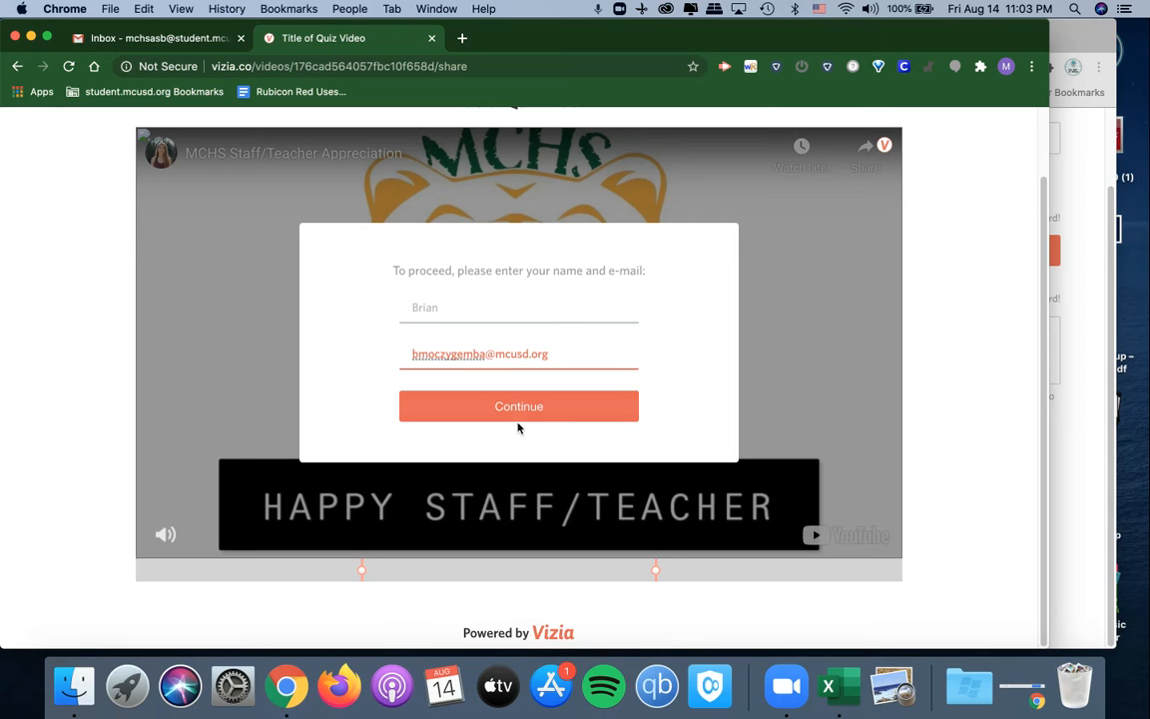
key(Return)
click(526, 341)
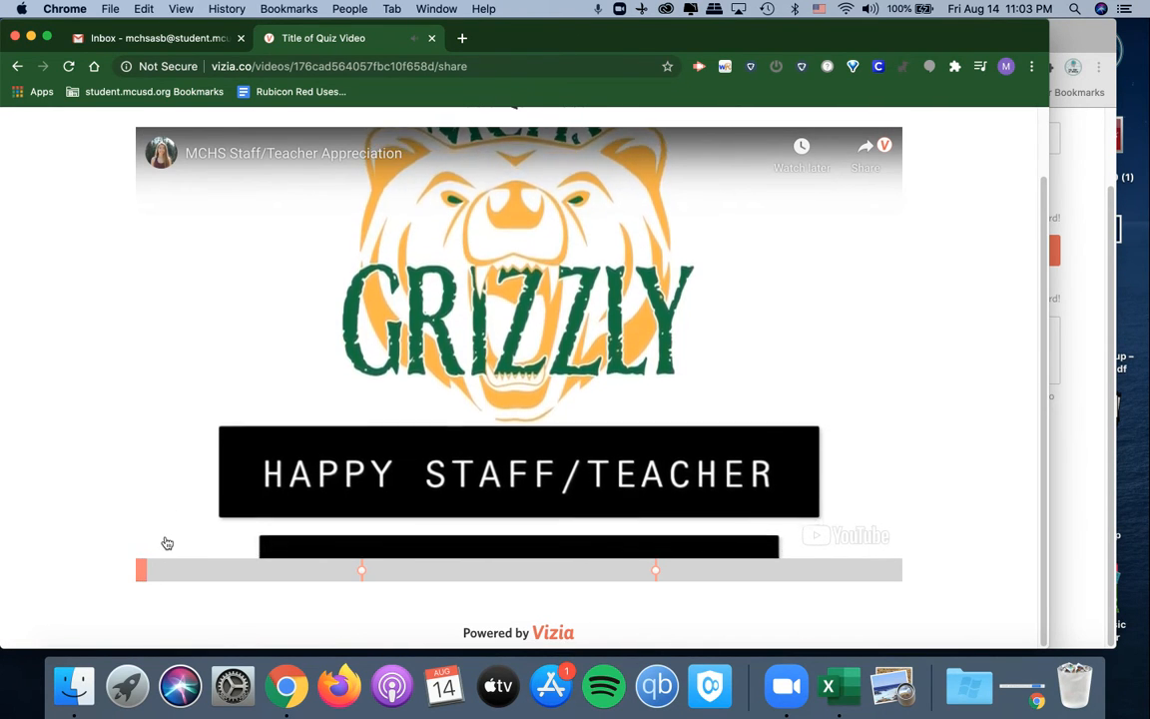
Skip ahead to just before the first interaction and answer the "A or B?" poll with A.
click(327, 574)
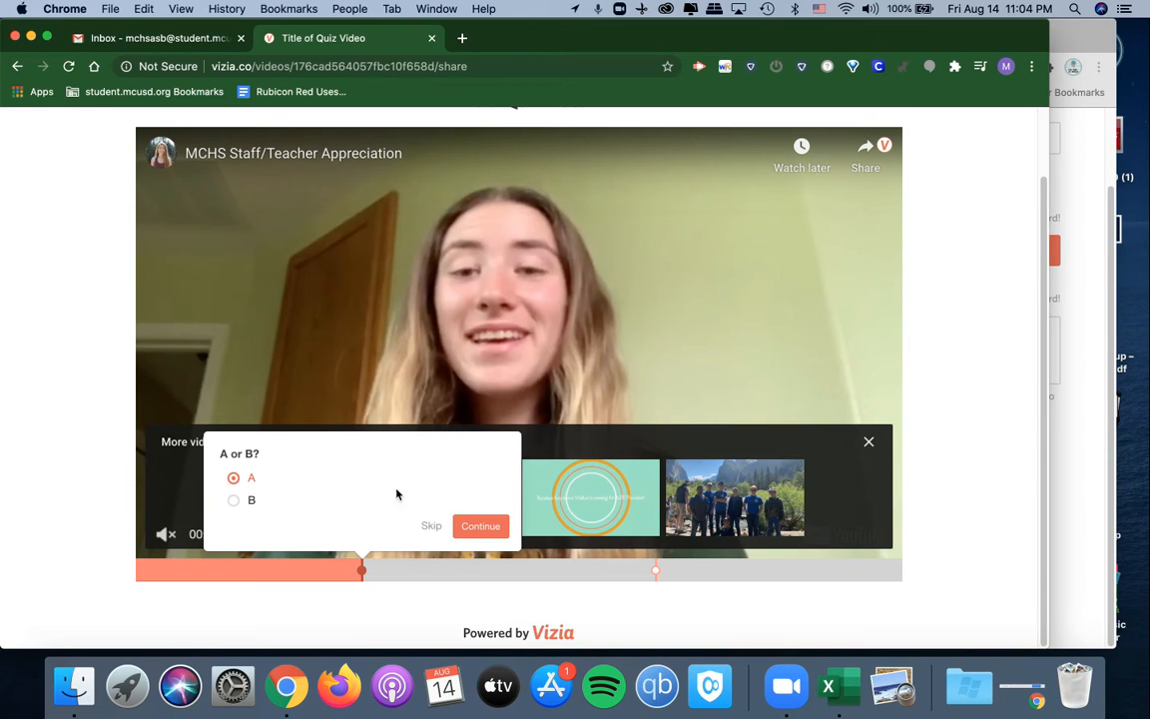
click(479, 526)
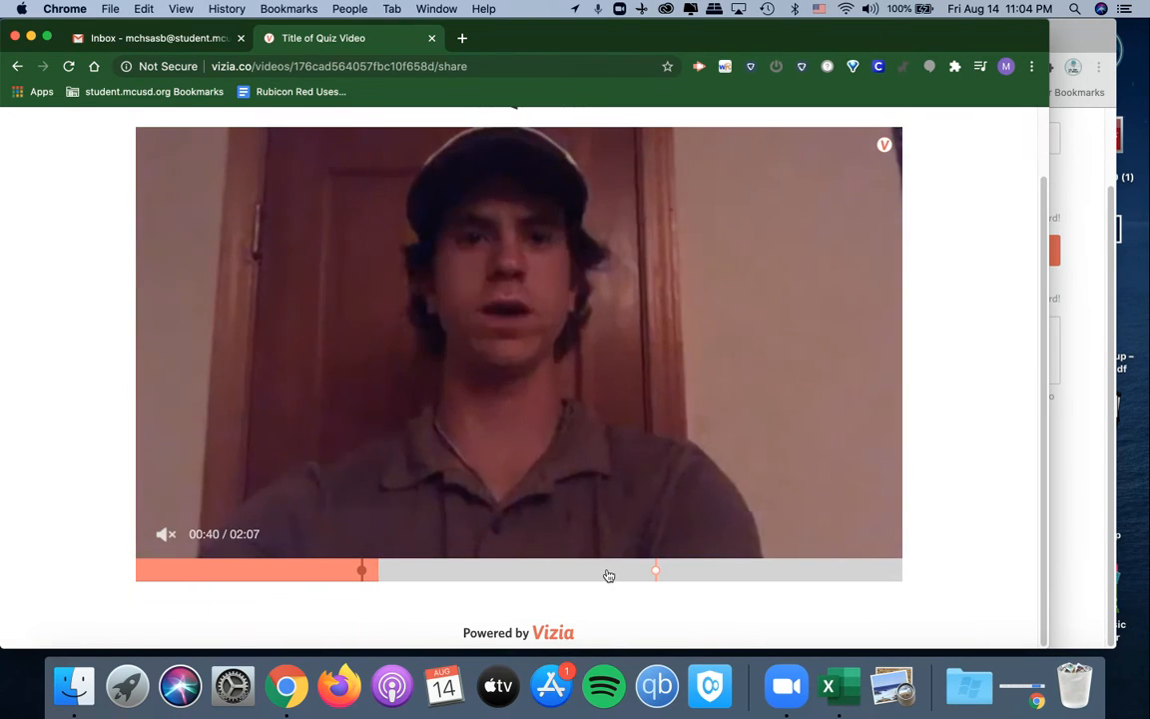
Skip the shared video ahead to just before the second interaction, follow its "Test" call-to-action, and return to the quiz video to pause it.
click(630, 575)
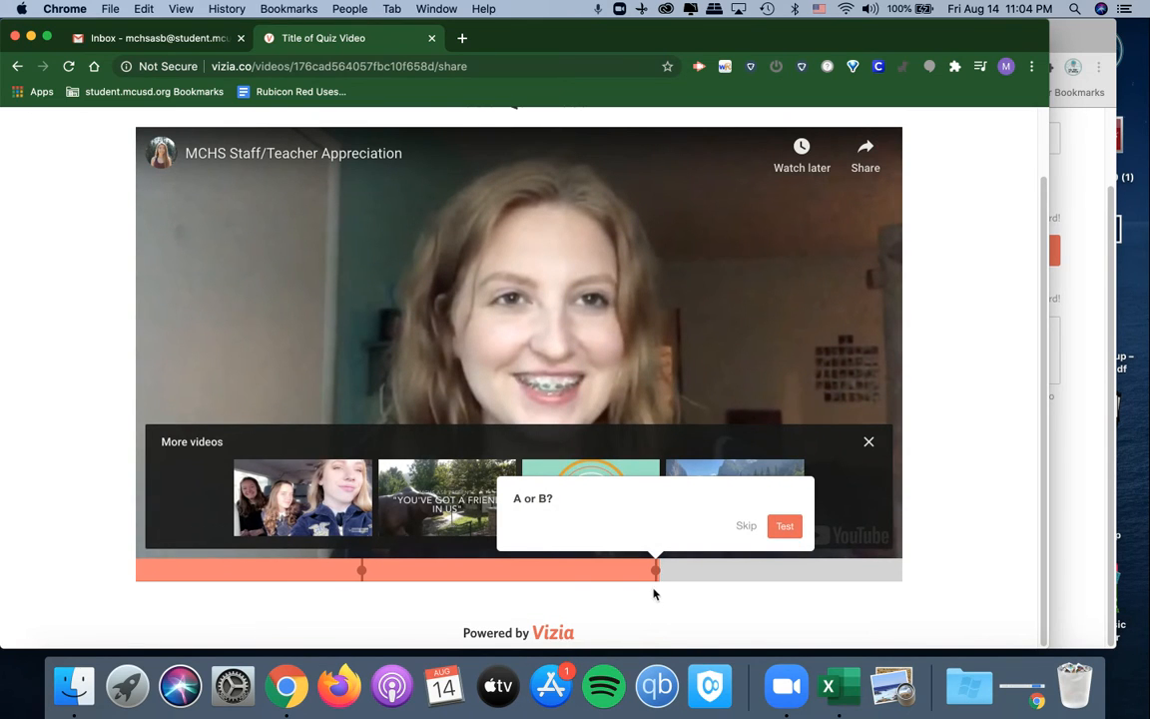
click(788, 530)
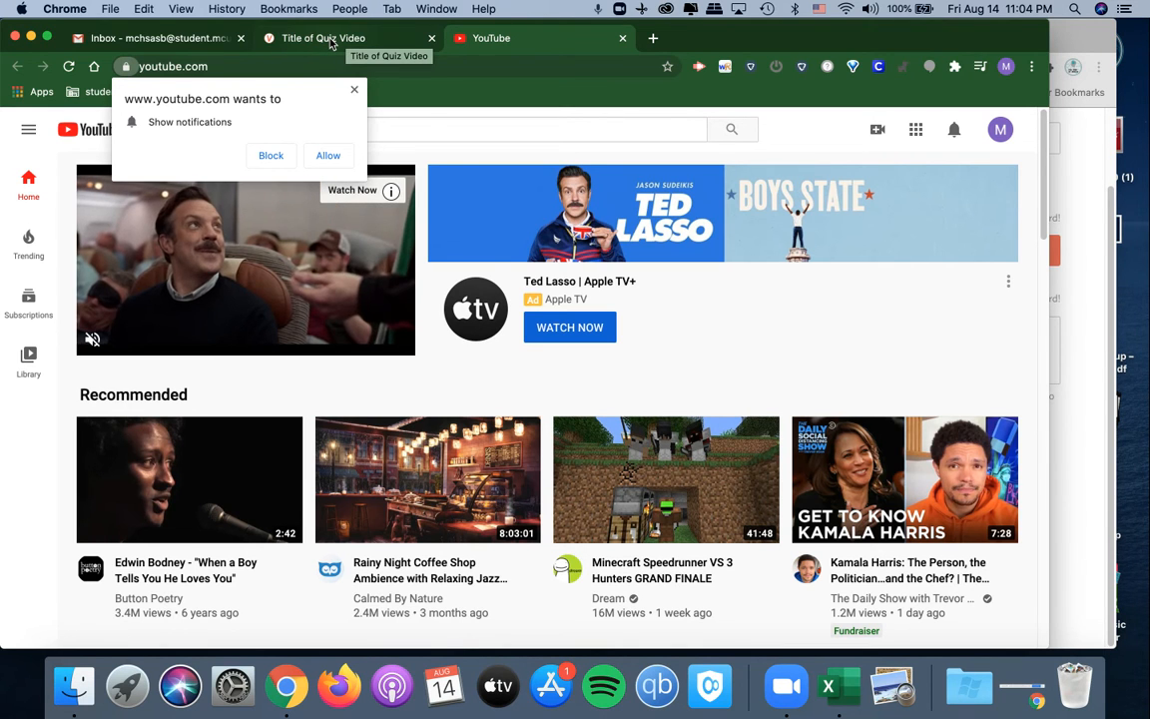
click(330, 40)
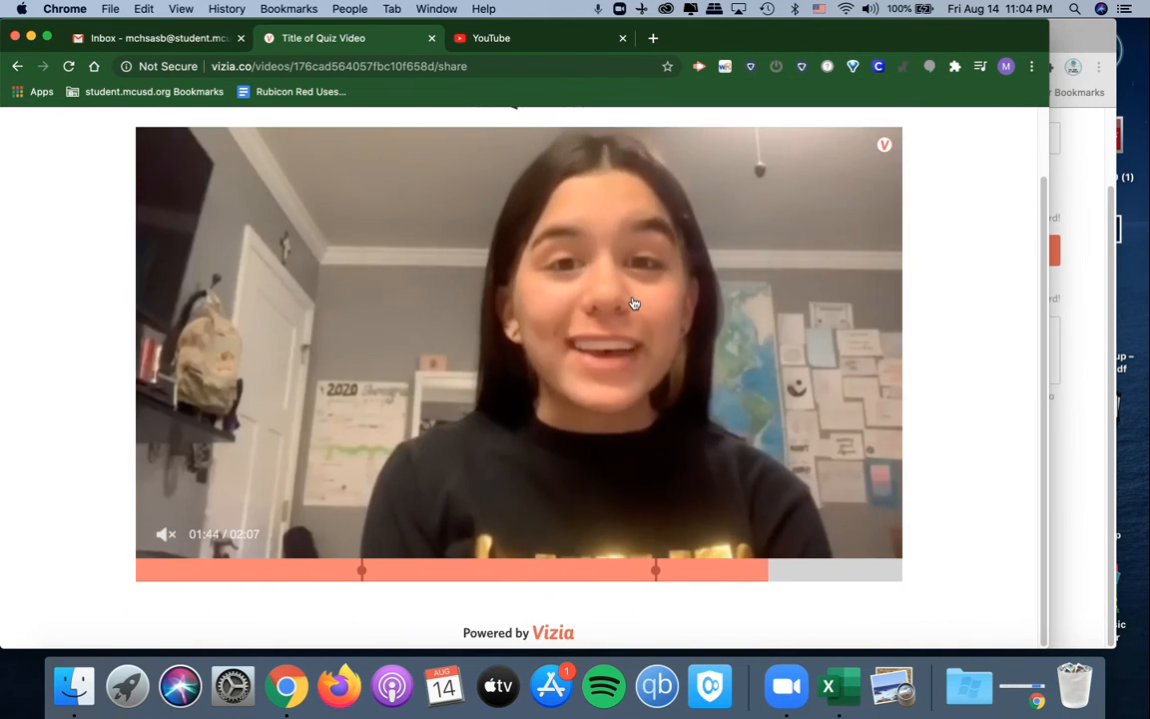
click(632, 302)
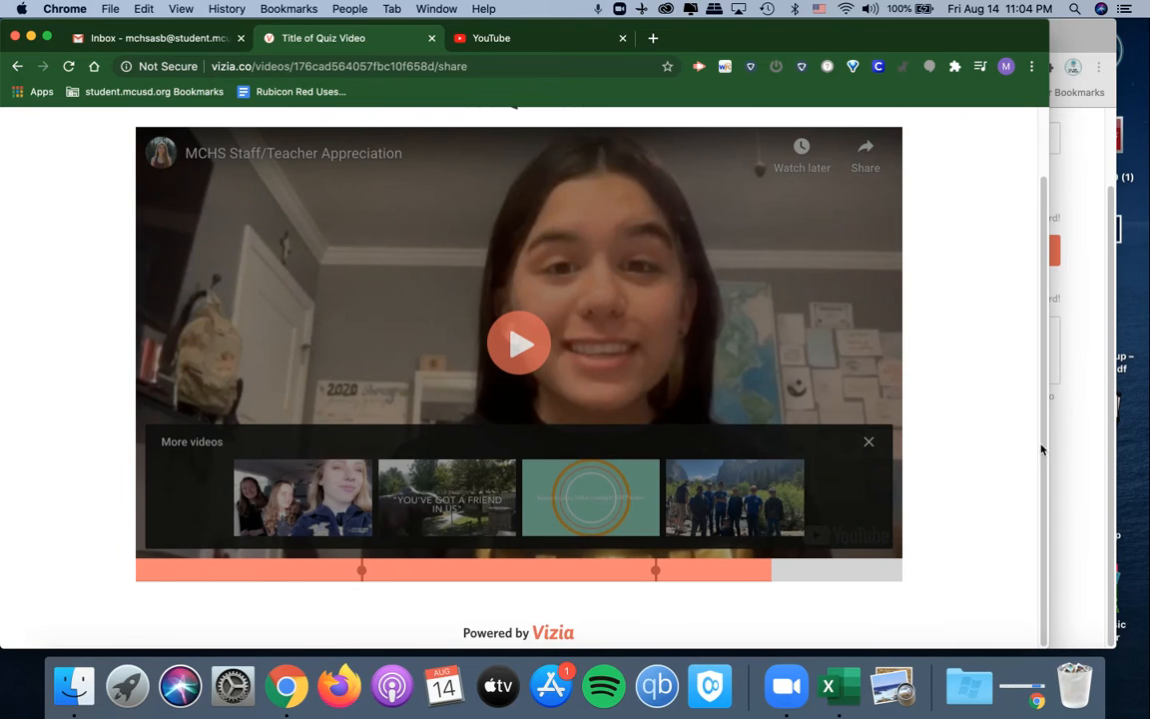
Back in the video's editing window, try to open the responses in Google Sheets, reloading the video page before a second attempt.
click(1094, 518)
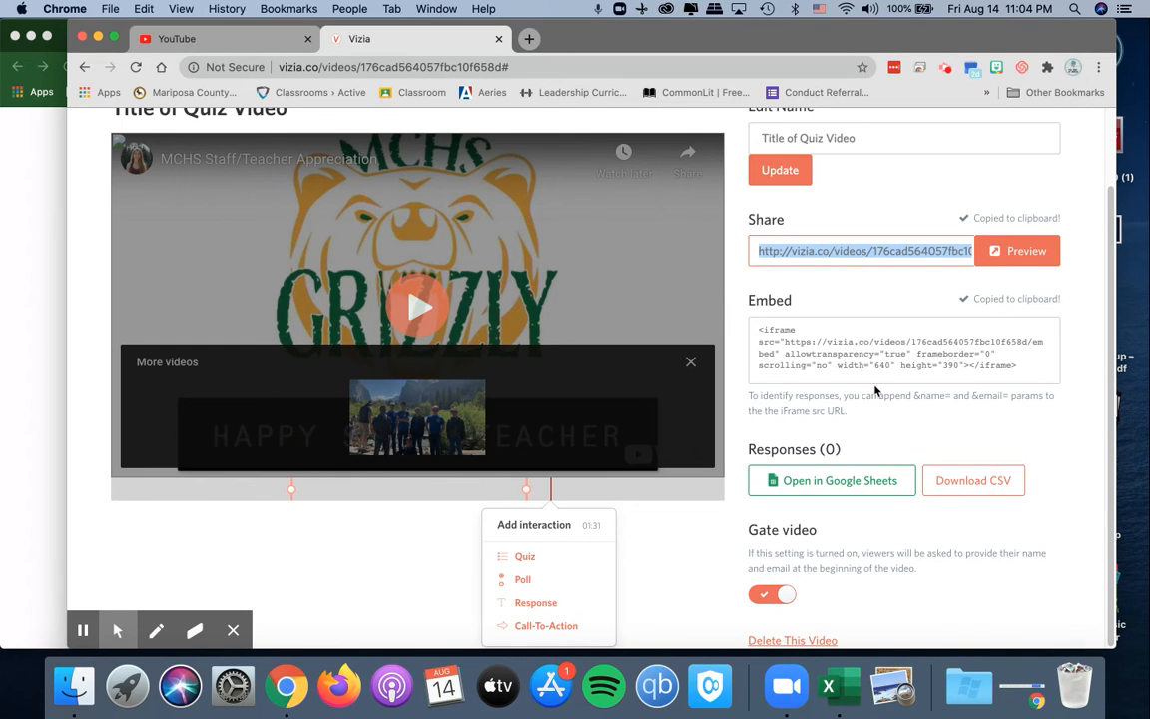
click(813, 486)
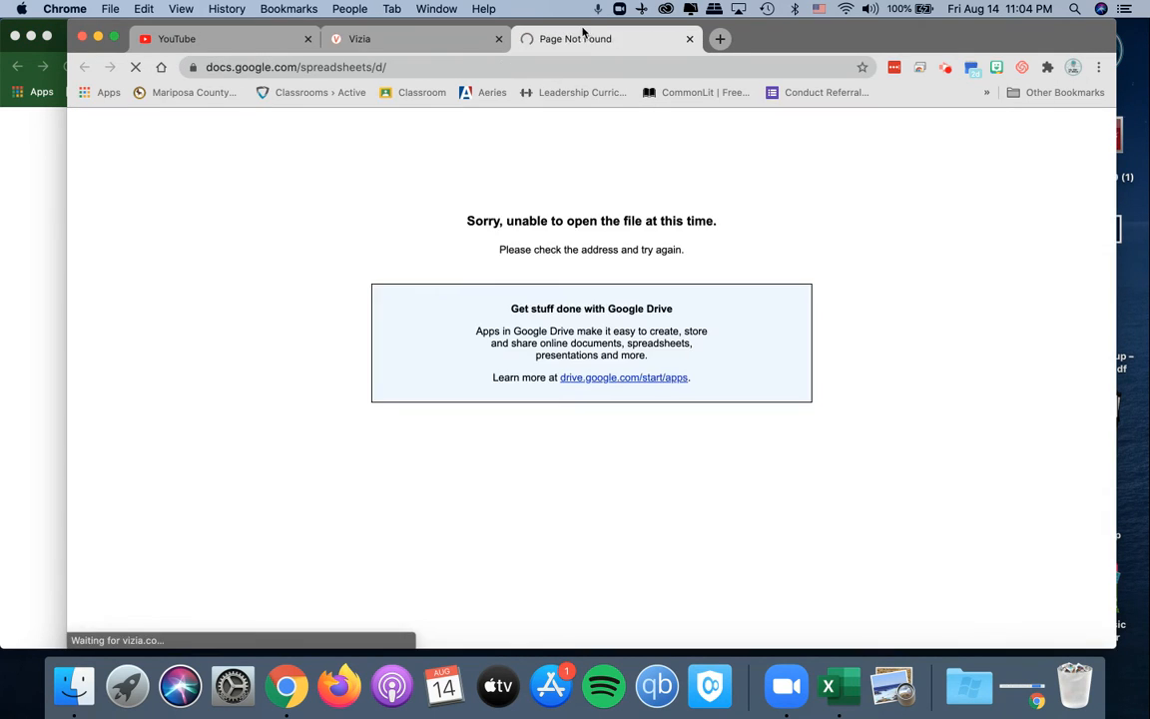
click(450, 48)
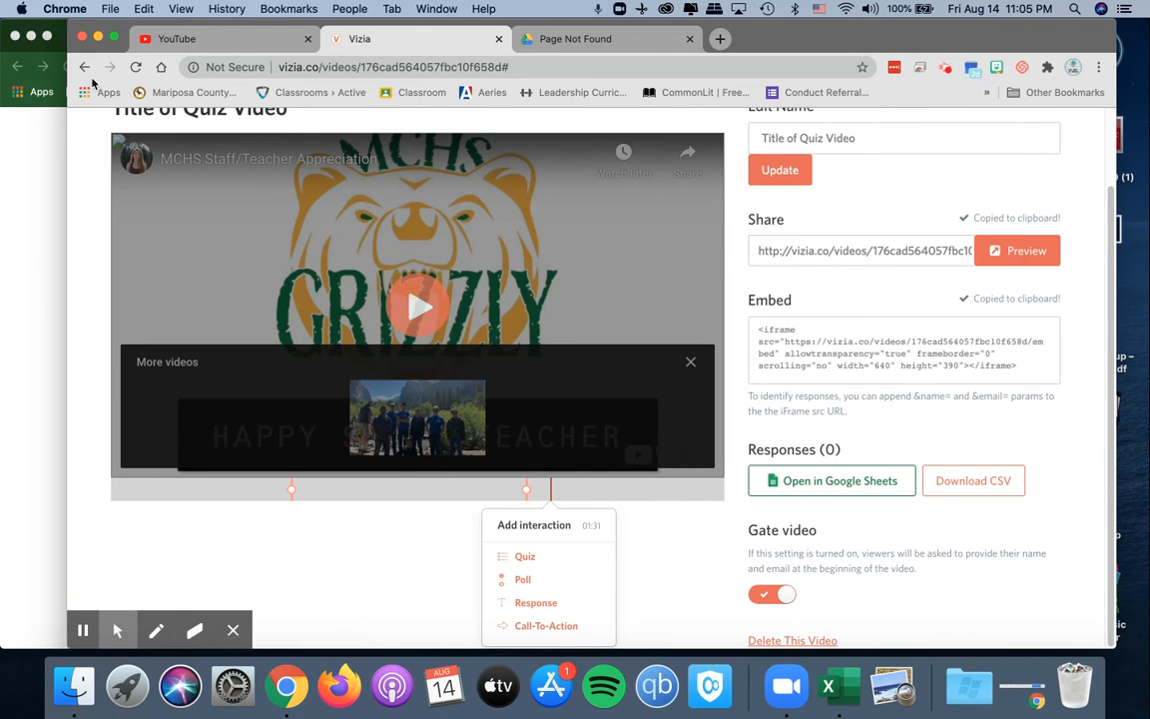
click(136, 67)
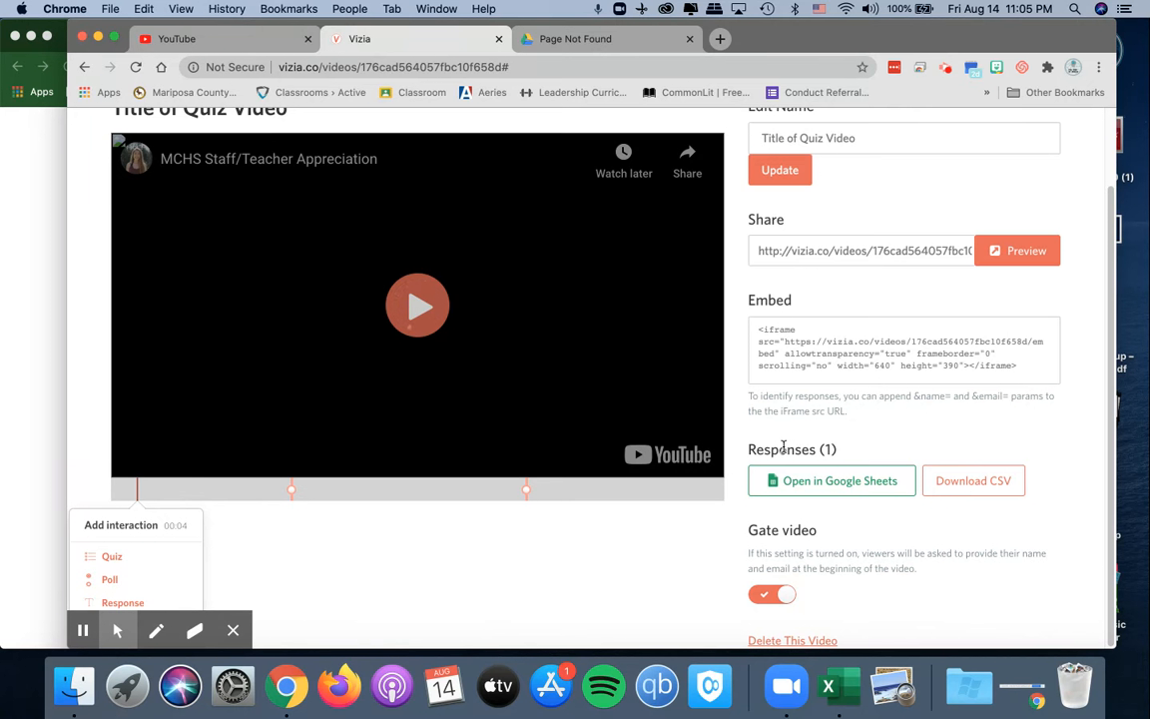
click(824, 490)
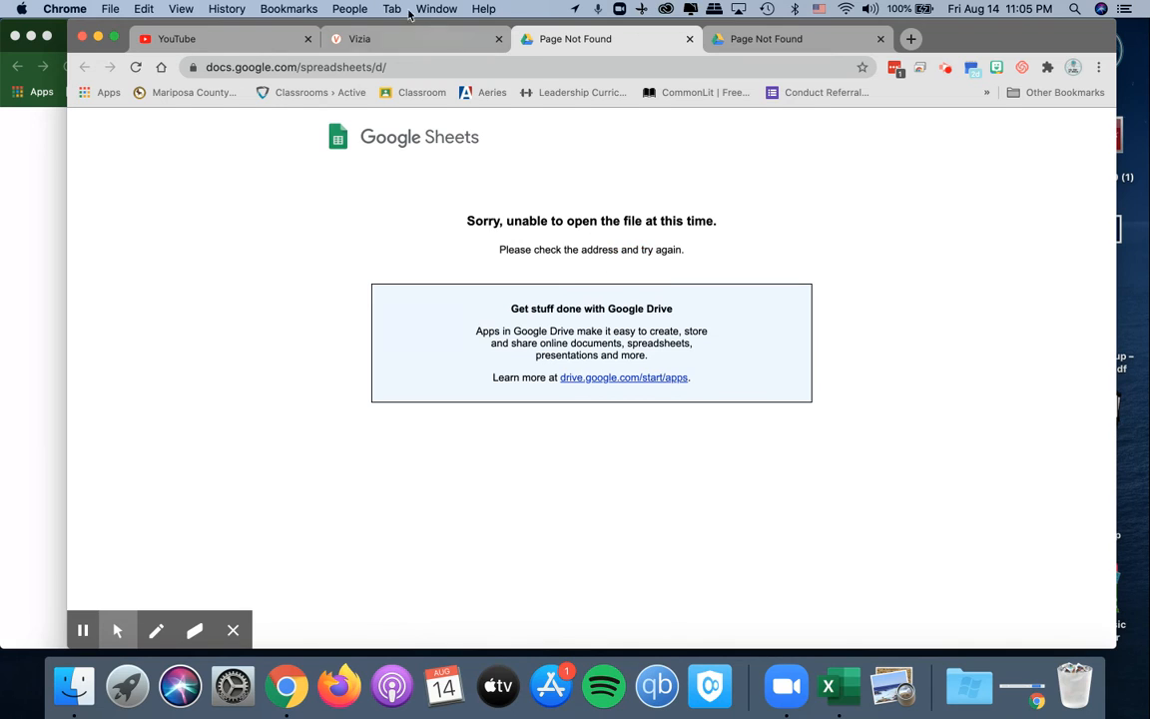
click(411, 43)
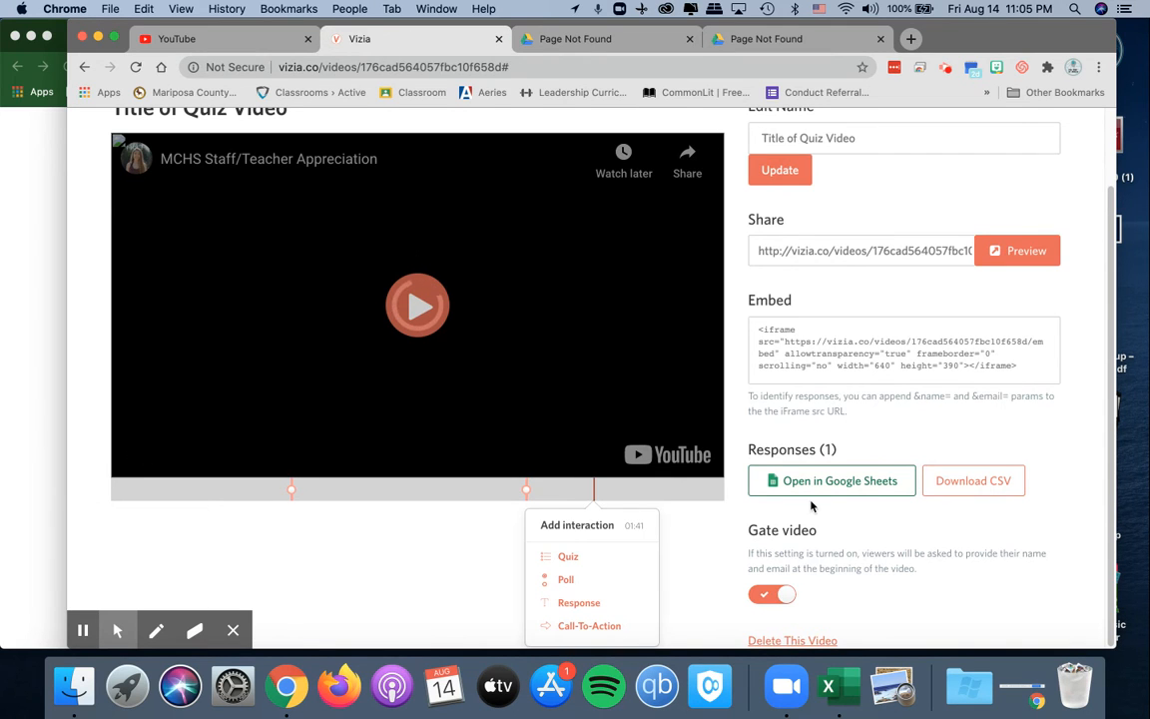
Download the quiz video's responses as a CSV, open the file in Numbers to review it, and close it.
click(988, 478)
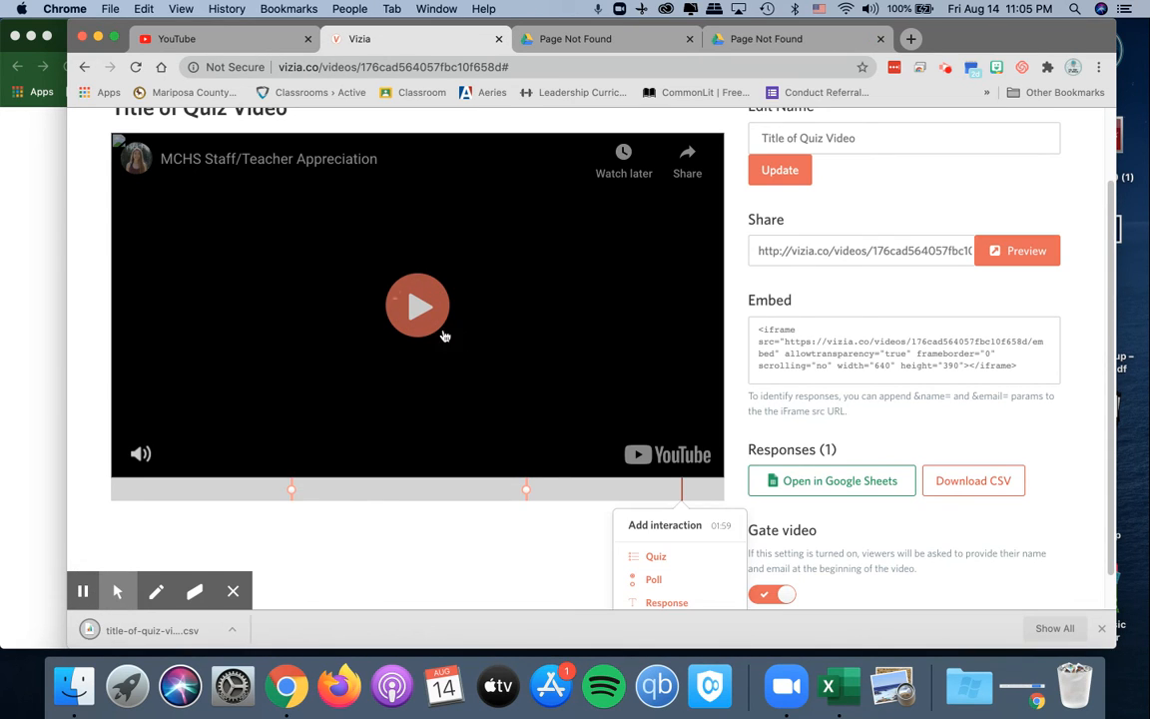
click(185, 627)
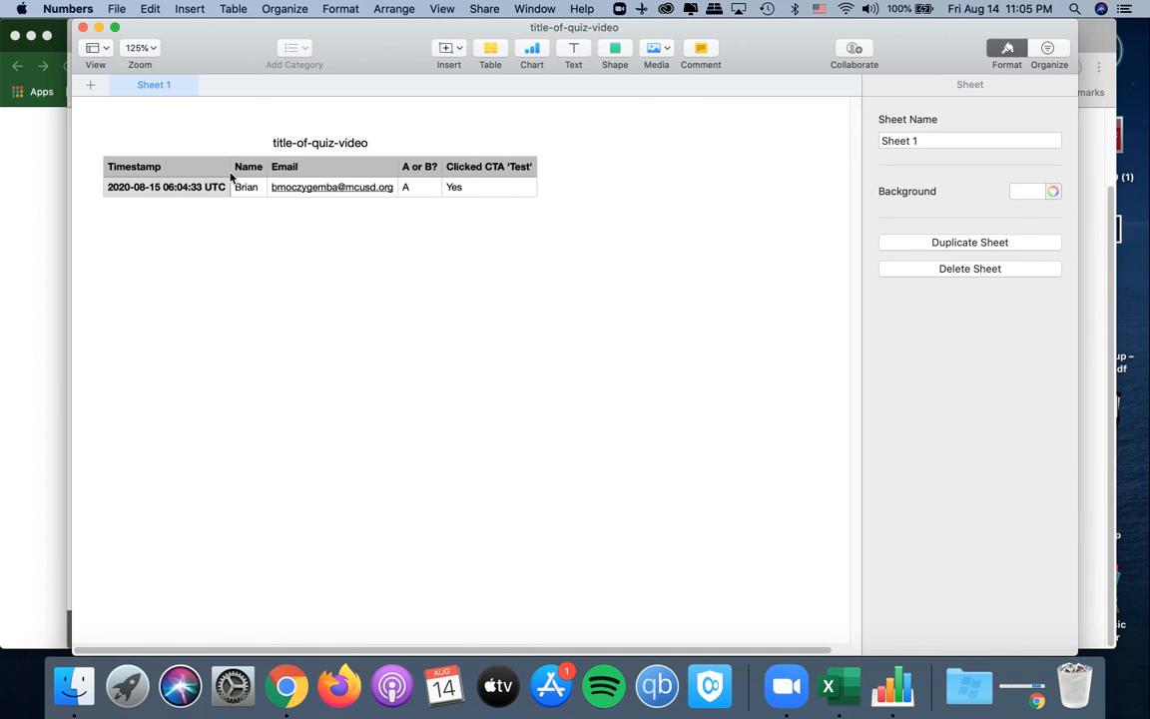
click(83, 28)
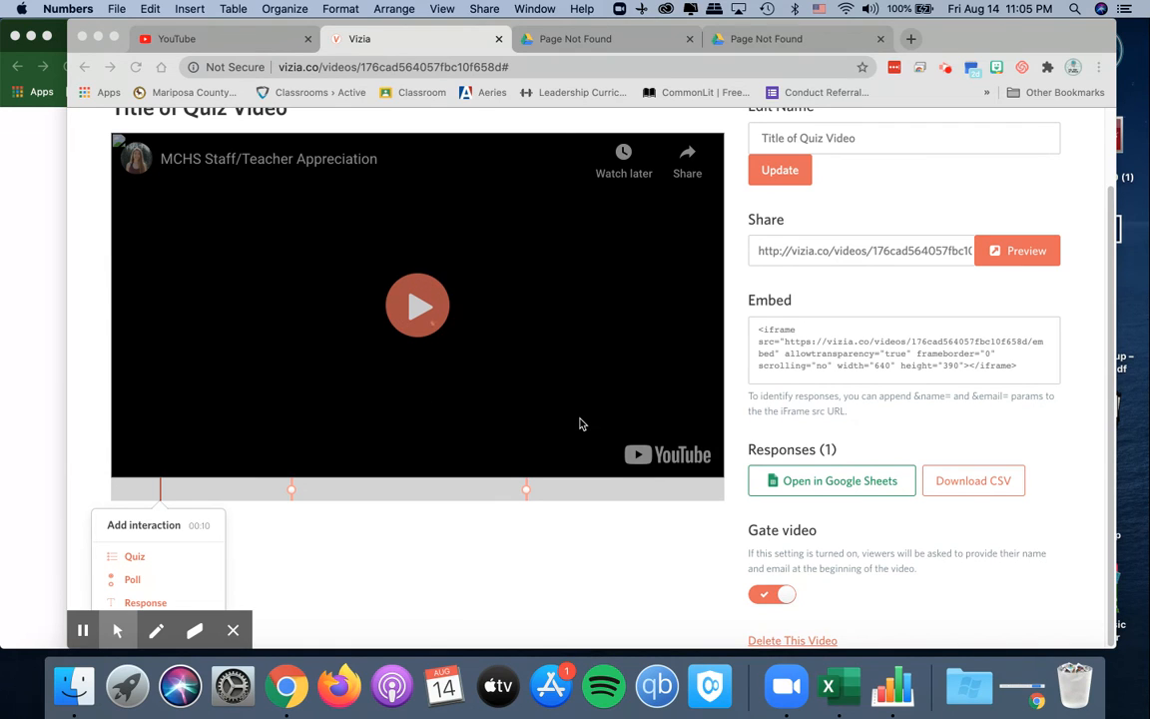
View the page for adding a new video and reopen "Title of Quiz Video" from the My Videos list.
scroll(559, 429, up, 3)
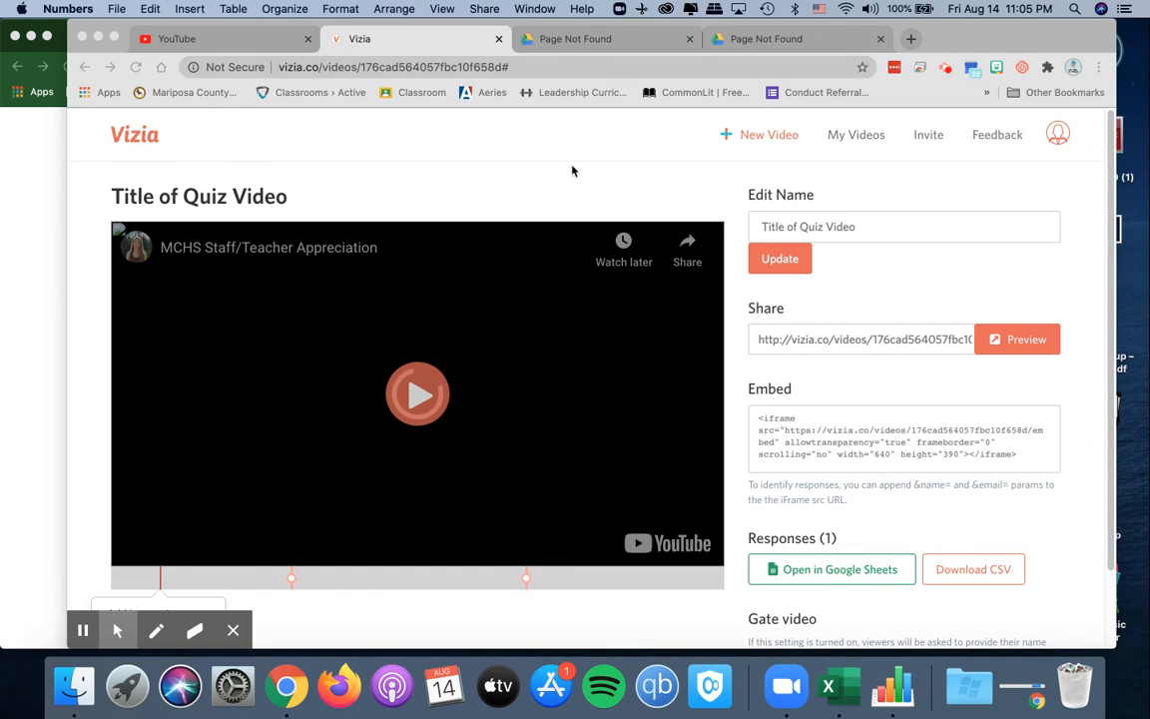
click(756, 134)
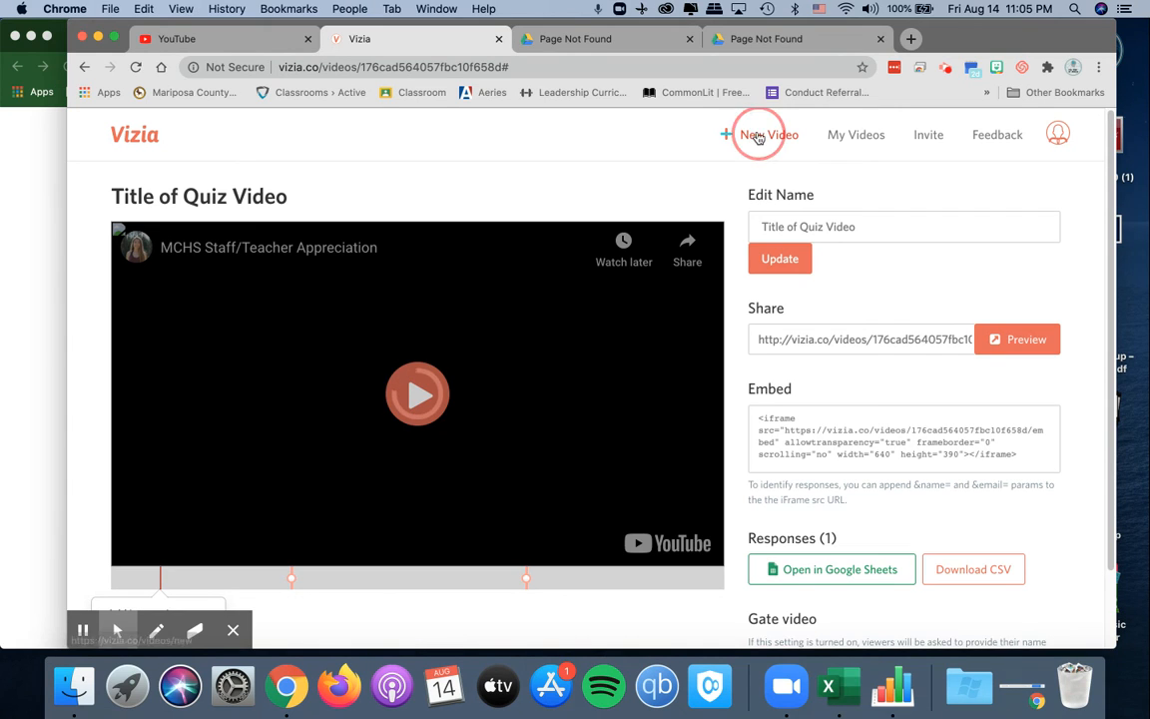
click(436, 318)
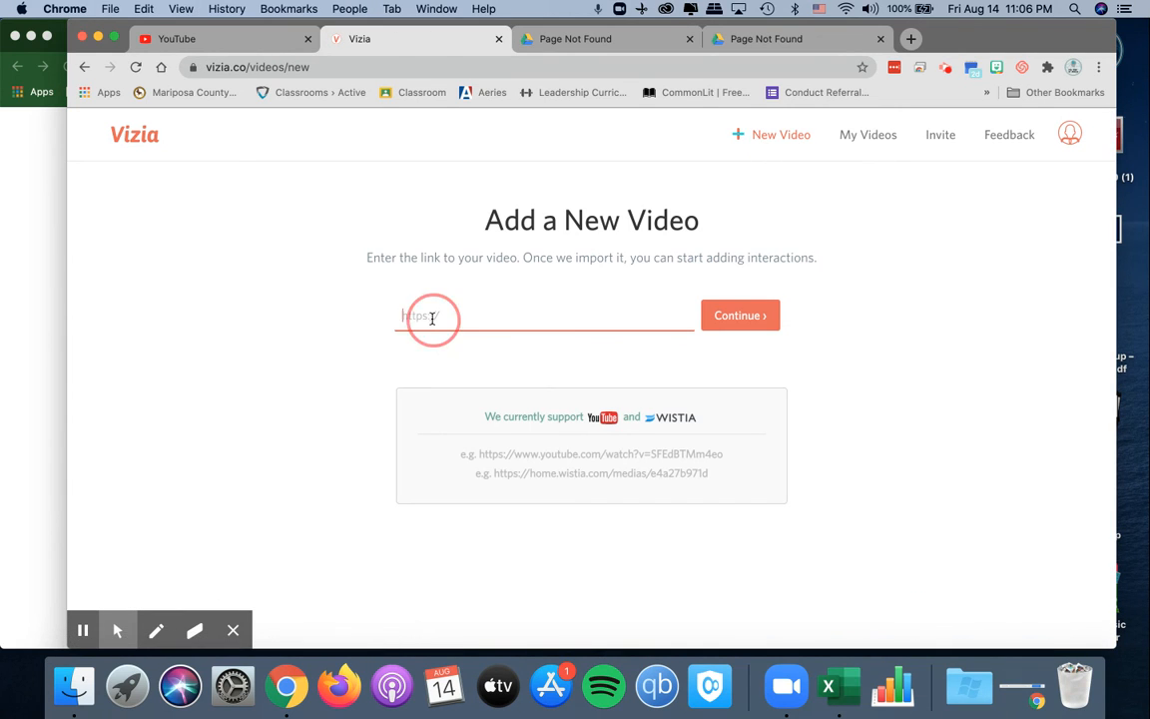
click(856, 140)
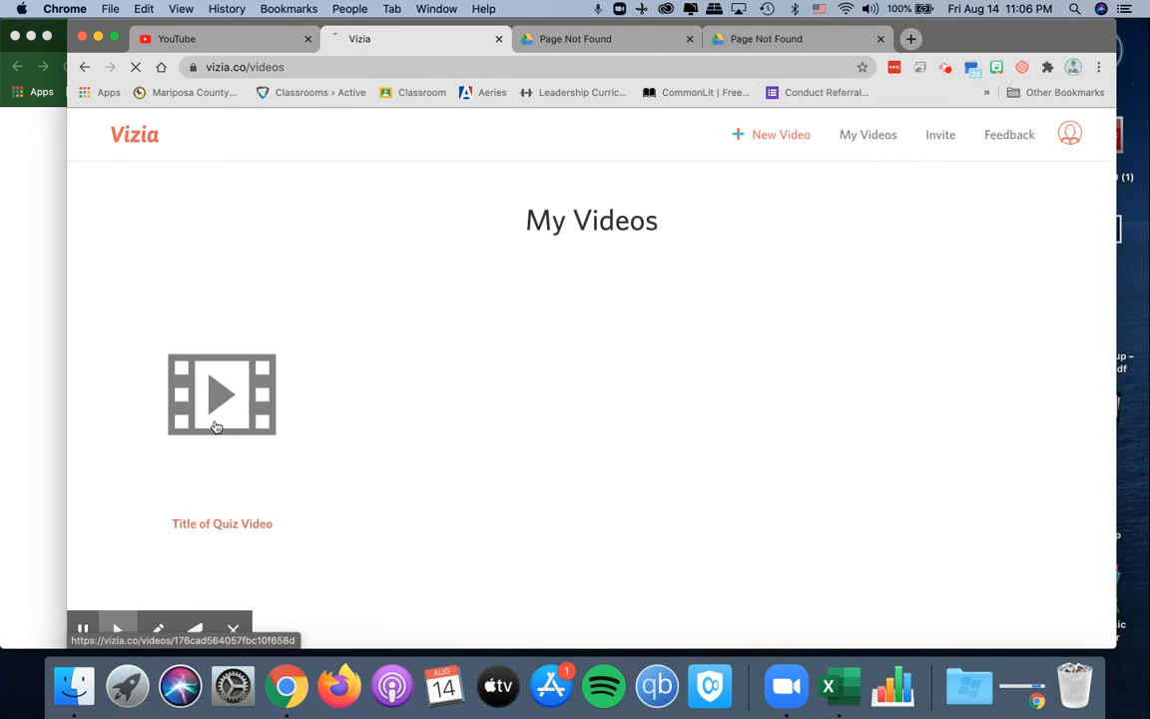
click(200, 384)
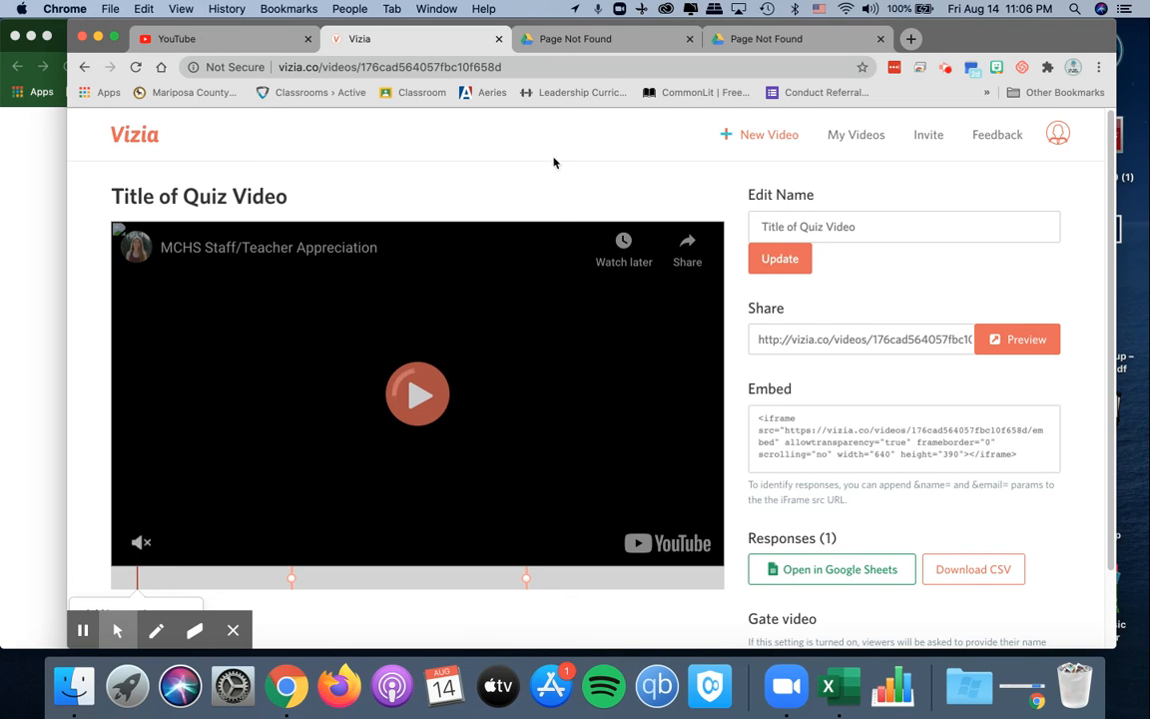
View the Invite Friends page and open the feedback e-mail draft to Vizia.
click(934, 137)
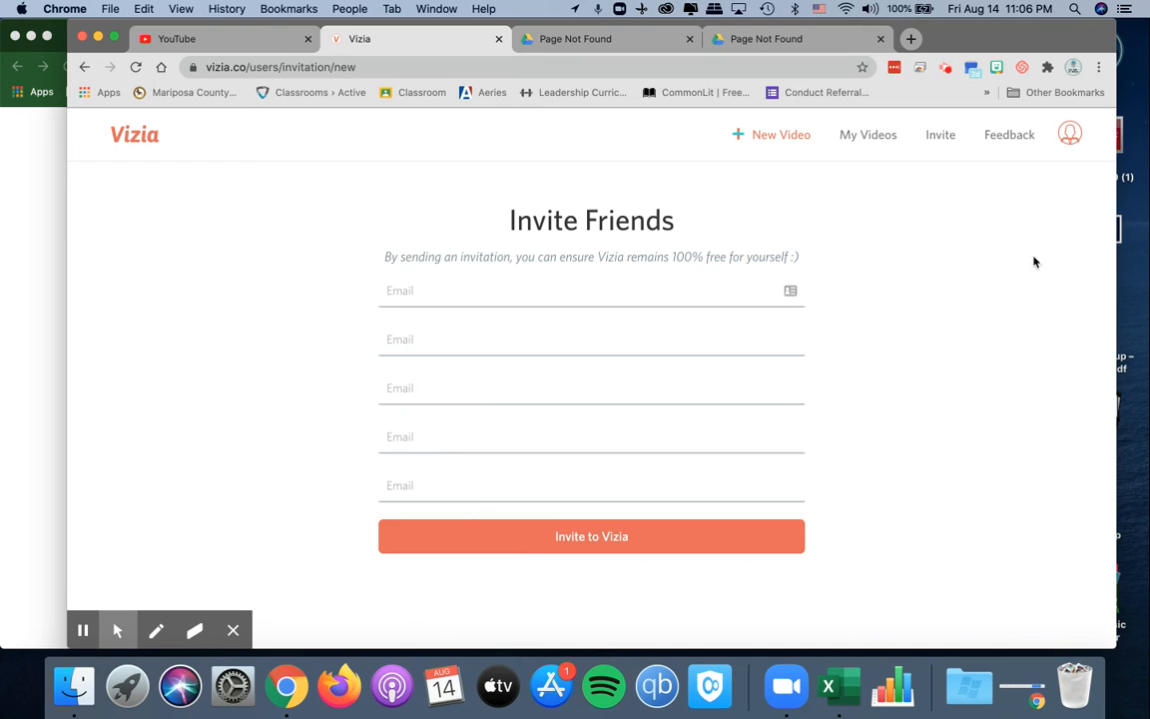
click(997, 139)
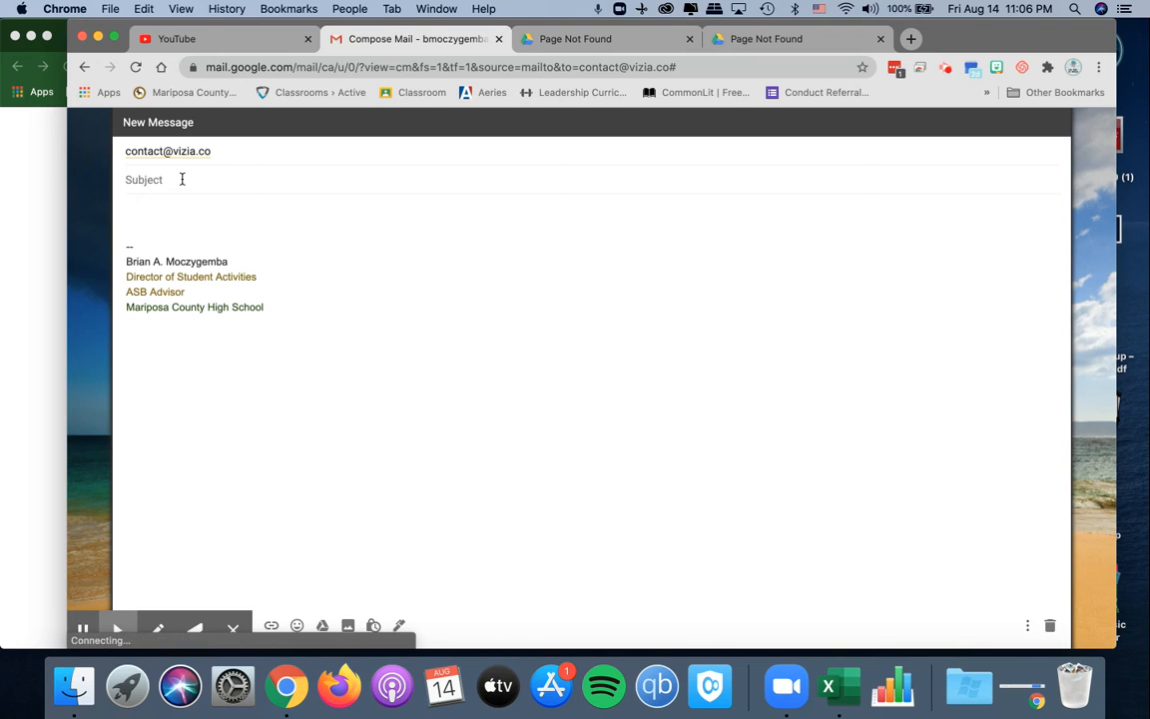
Close both "Page Not Found" spreadsheet pages and go from the e-mail draft back to vizia.co.
click(689, 39)
click(689, 39)
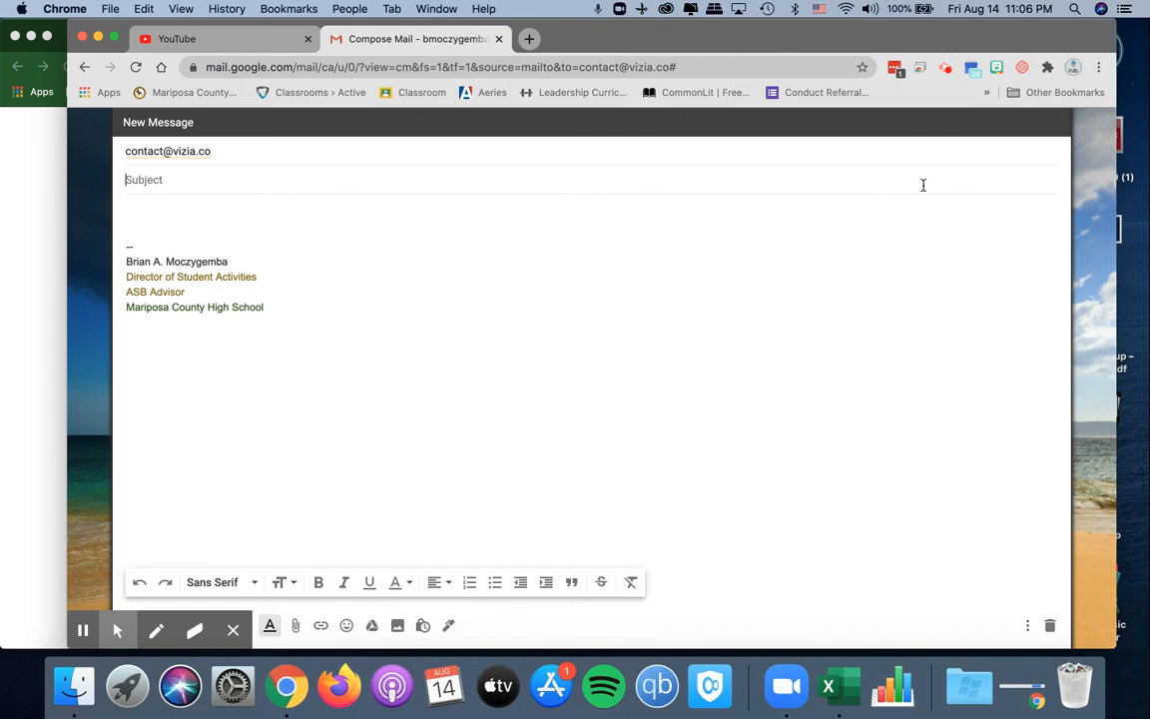
click(508, 68)
text(vizi)
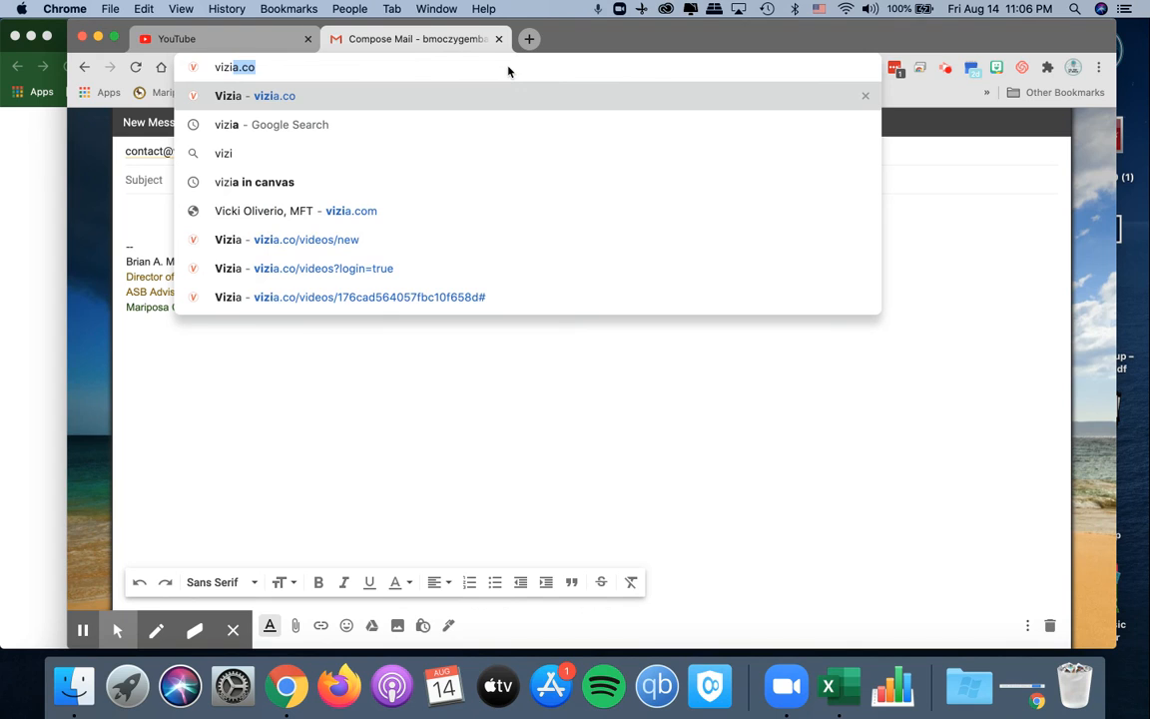
text(a.co)
key(Return)
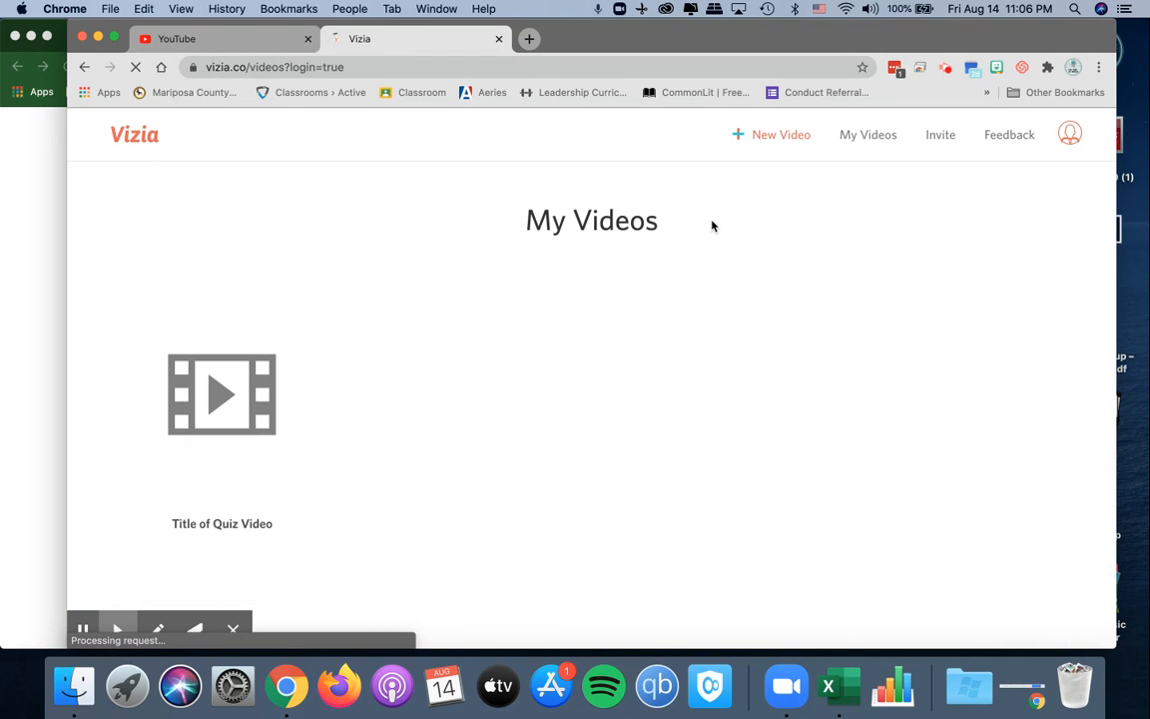
View the page for adding a new video again and open the Vizia account settings.
click(784, 137)
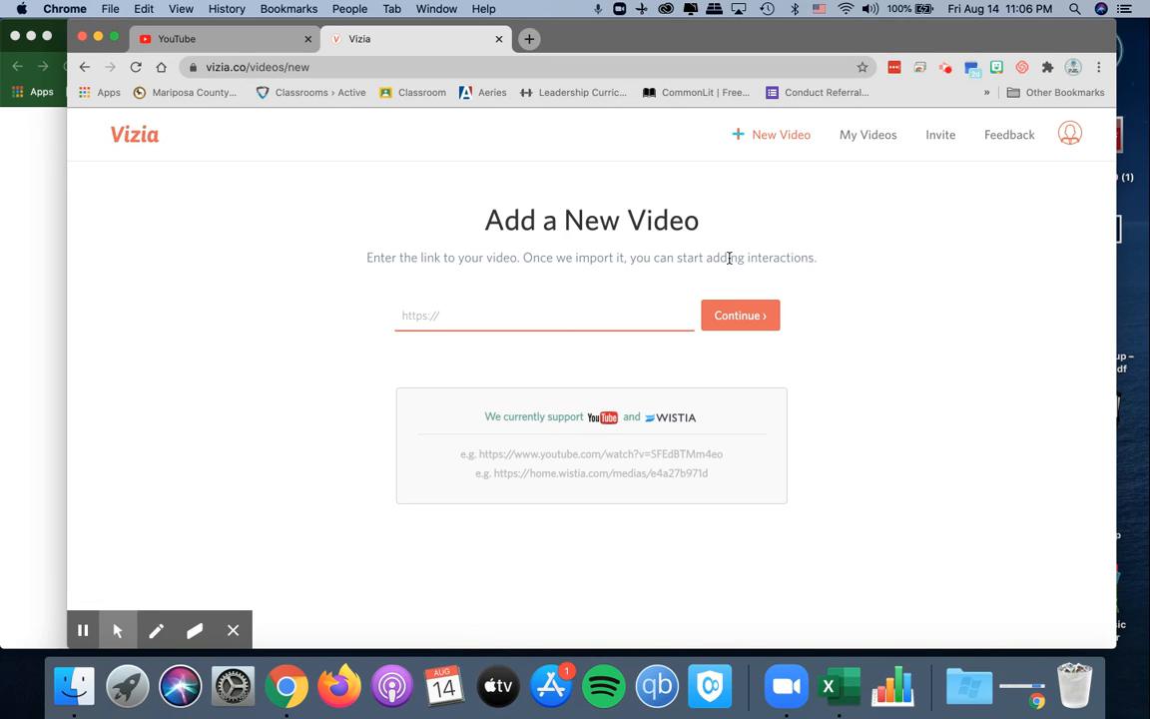
click(1071, 131)
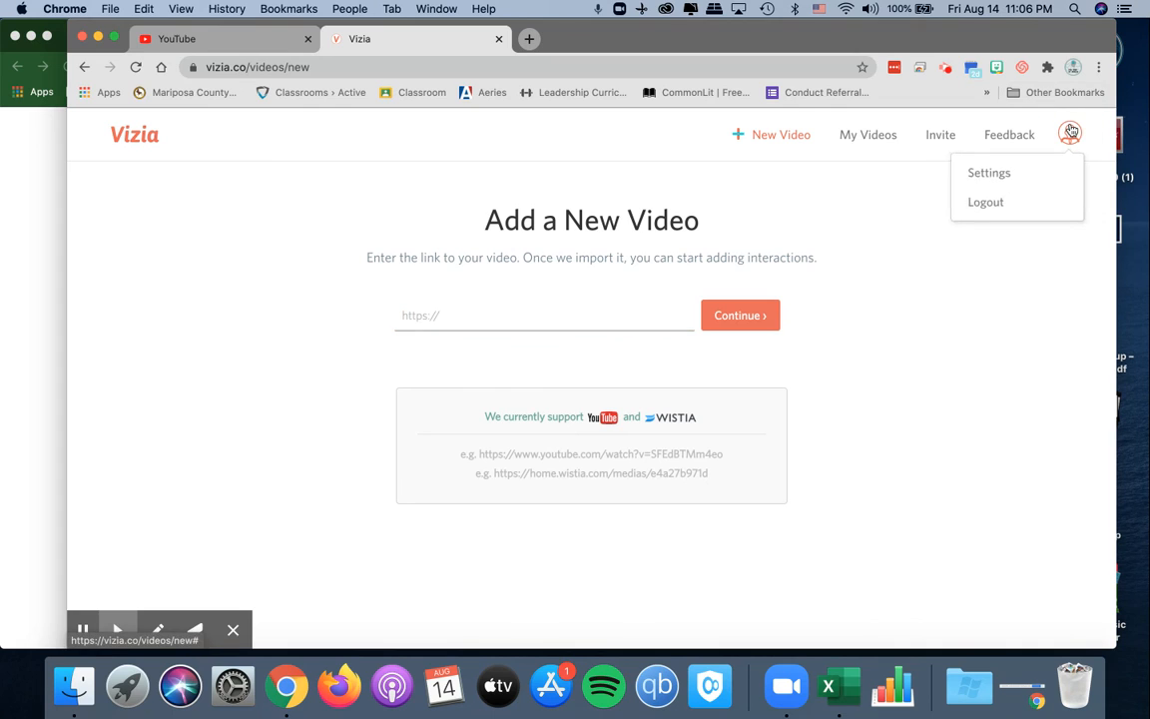
click(1008, 170)
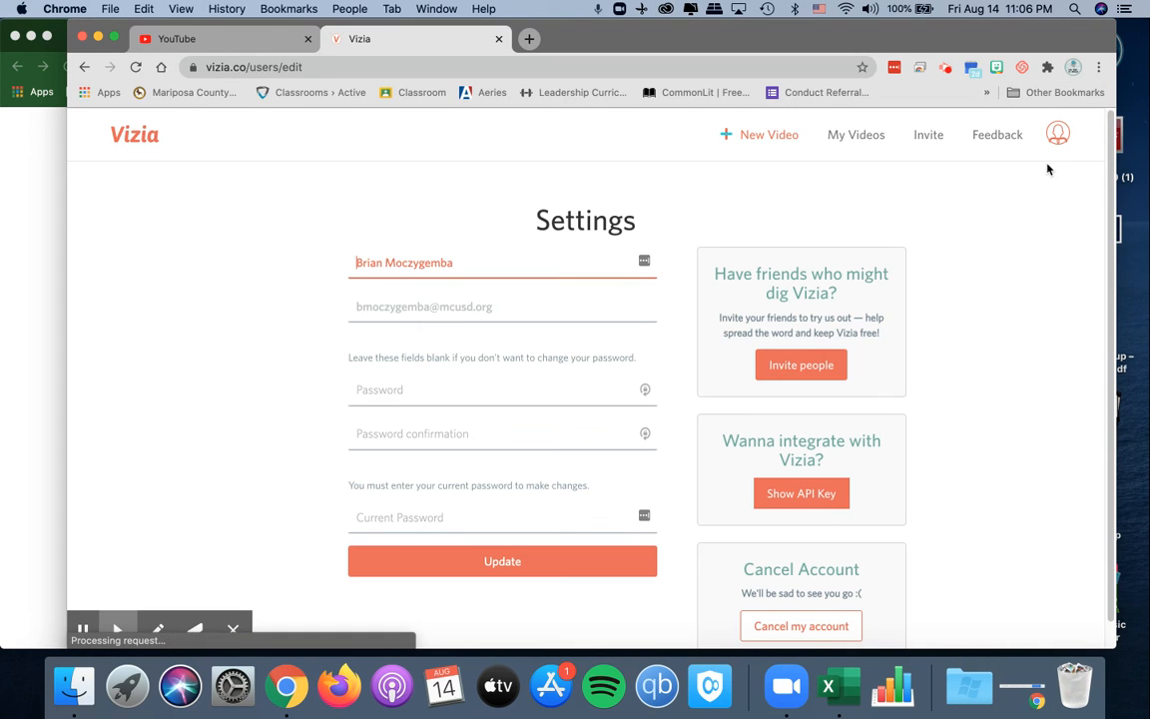